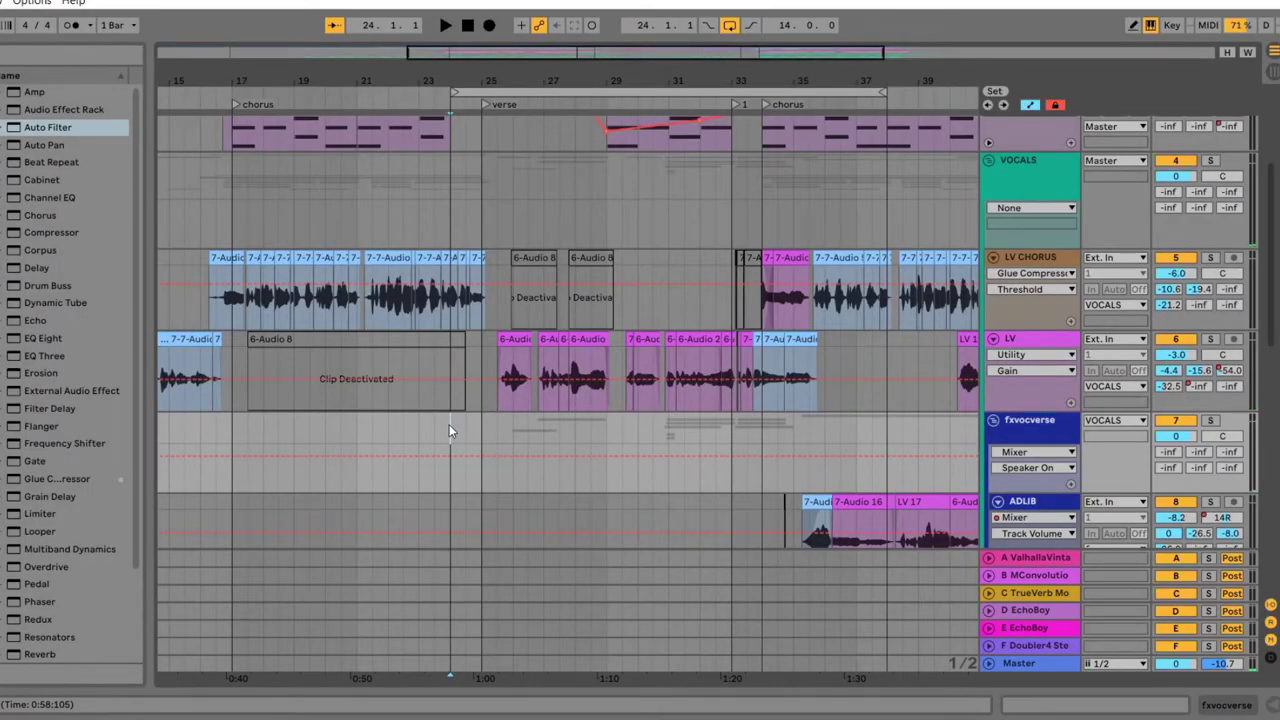
# - Play the verse briefly, then stop and move the start position back to bar 24.3
pyautogui.scroll(3, 479, 510)
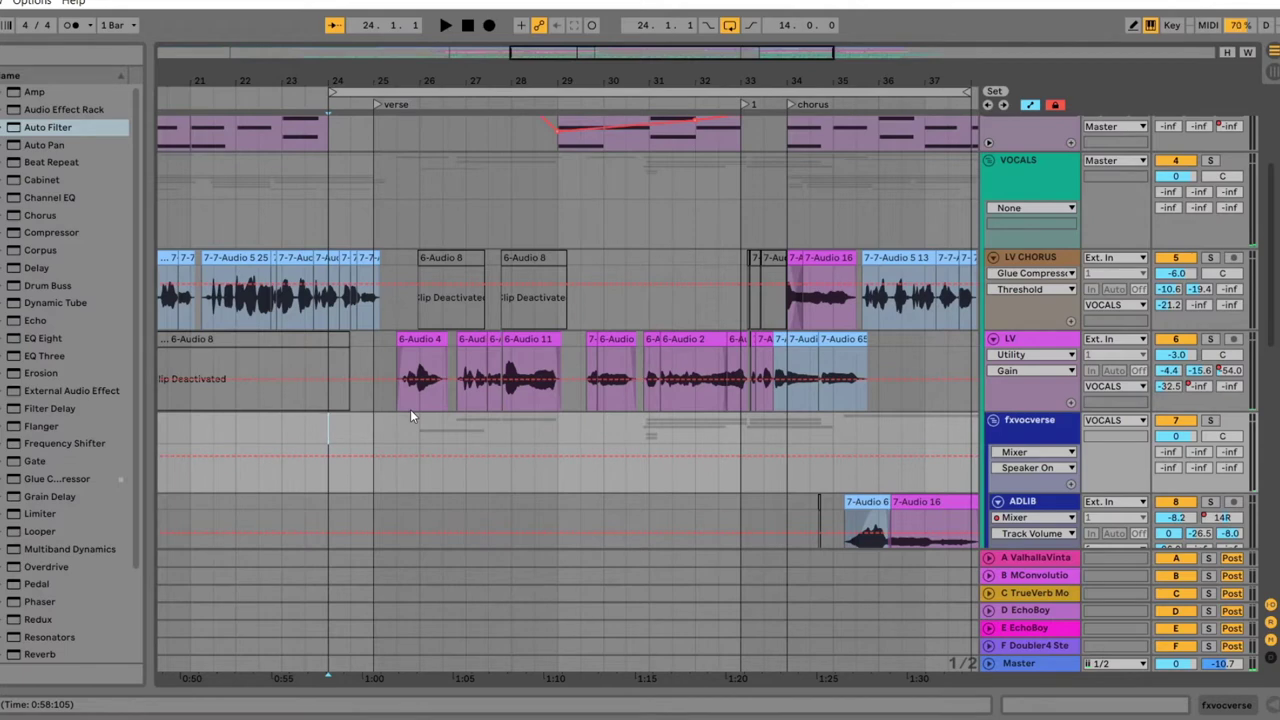
pyautogui.press('space')
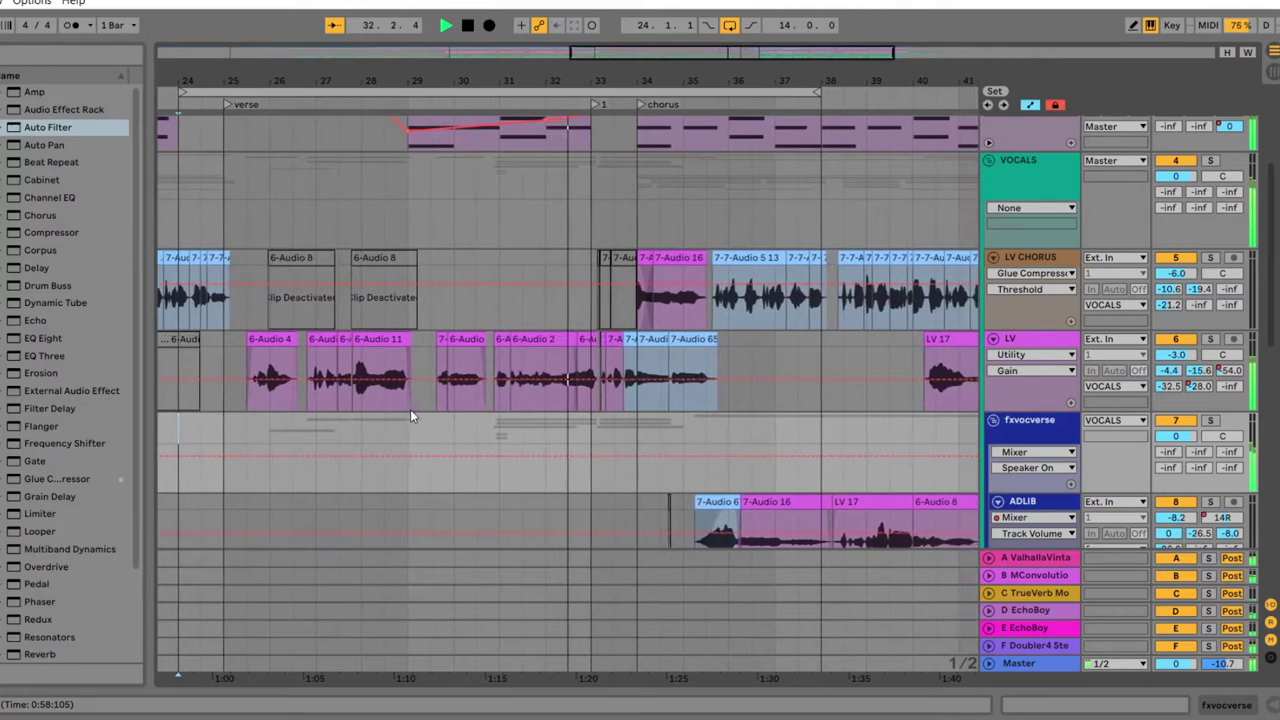
pyautogui.hscroll(-3, 676, 258)
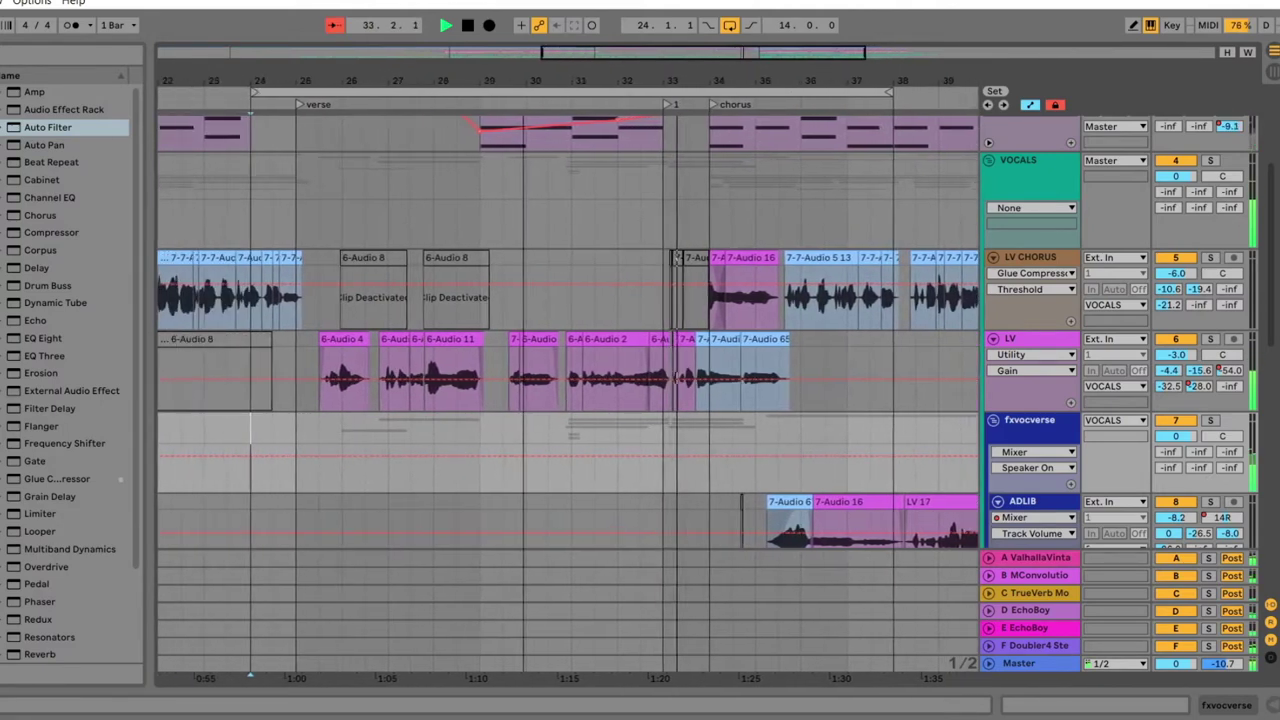
pyautogui.scroll(-1, 592, 184)
pyautogui.press('space')
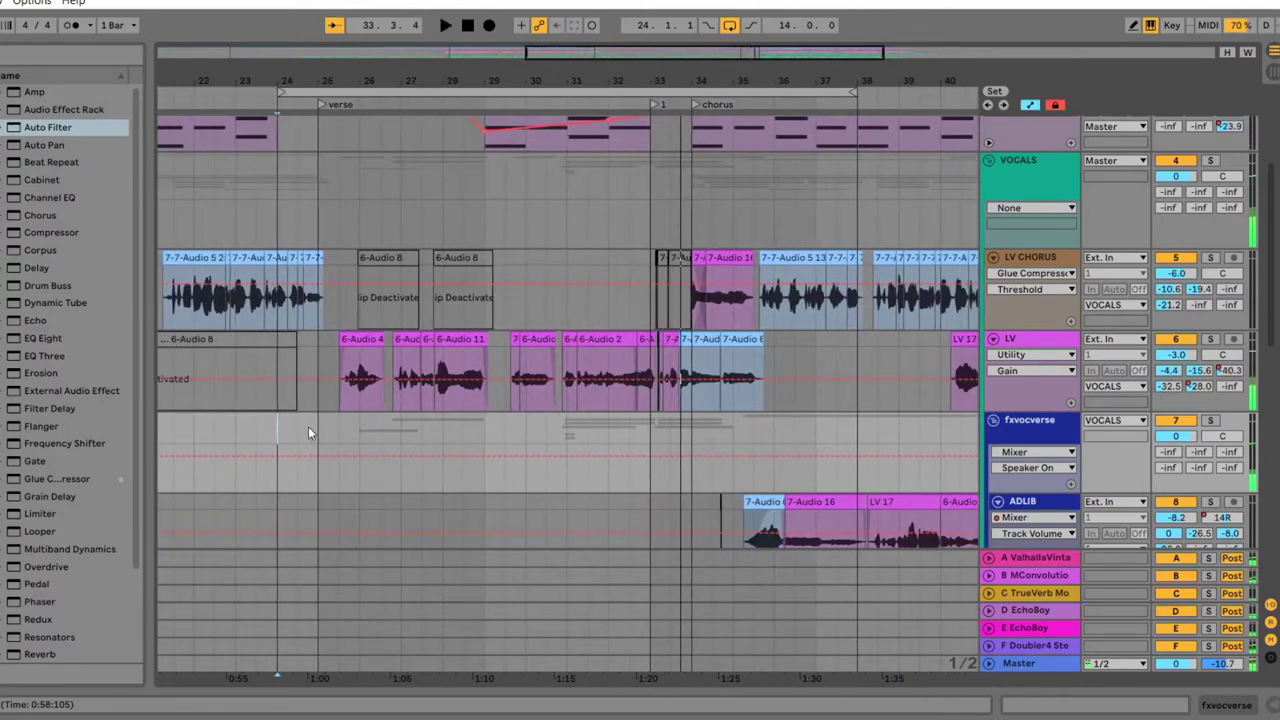
pyautogui.press('Right')
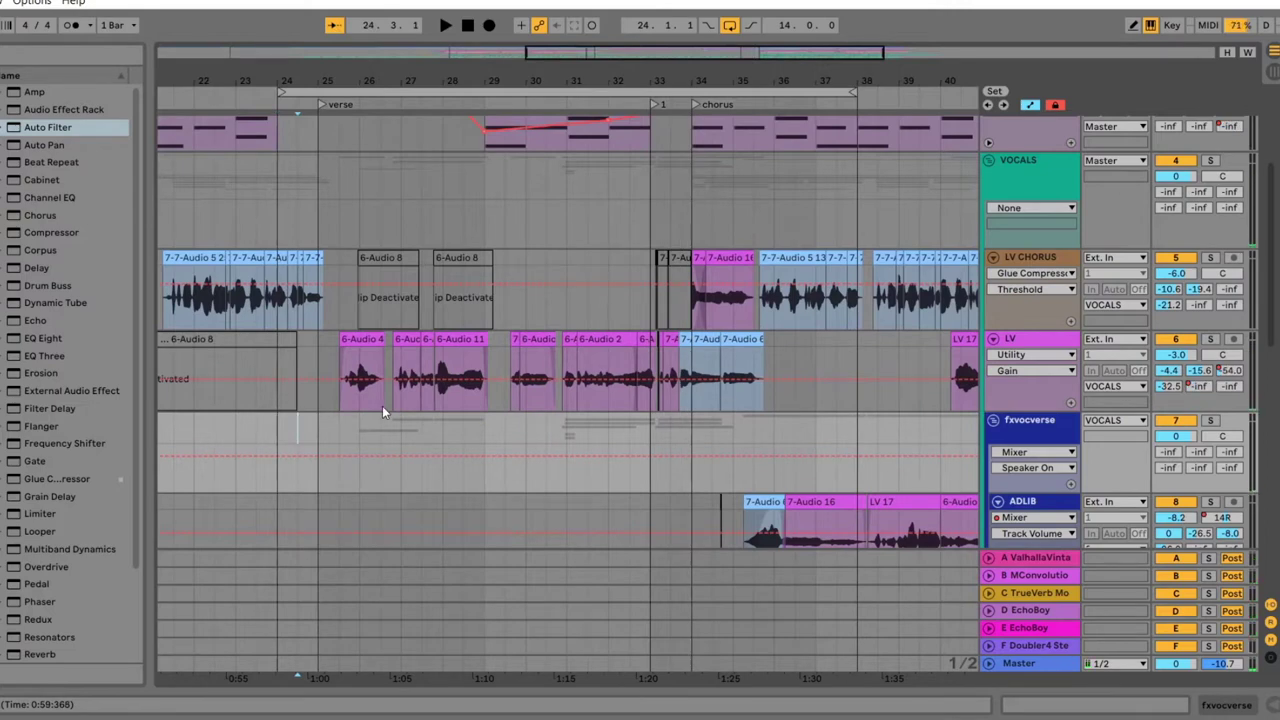
# - Audition the verse again starting from bar 25.3
pyautogui.scroll(3, 490, 500)
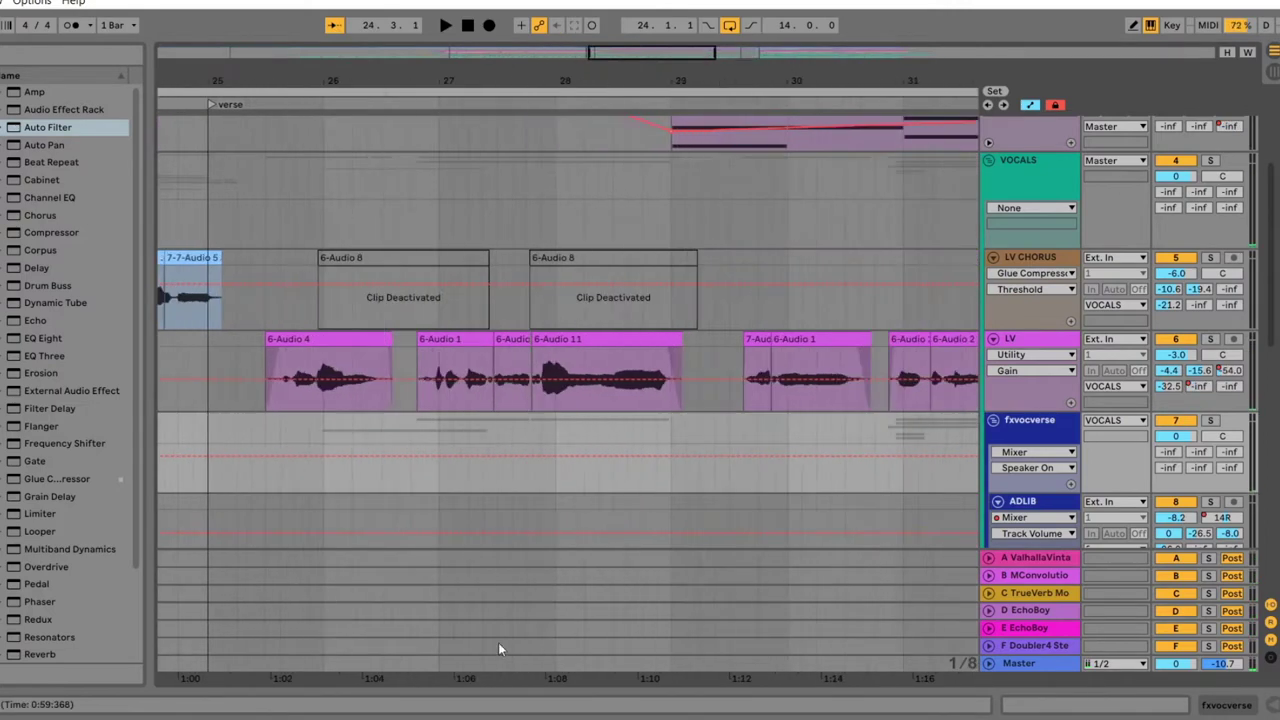
pyautogui.scroll(-2, 402, 369)
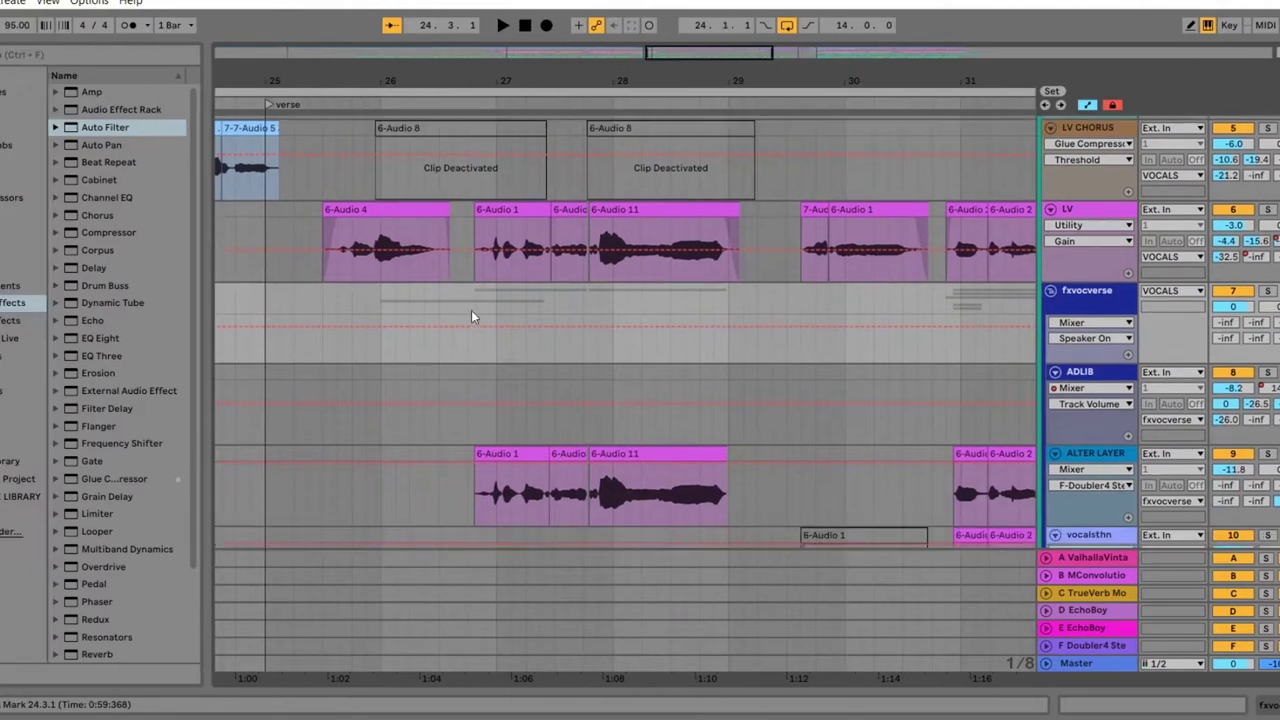
pyautogui.scroll(-2, 257, 251)
pyautogui.click(263, 285)
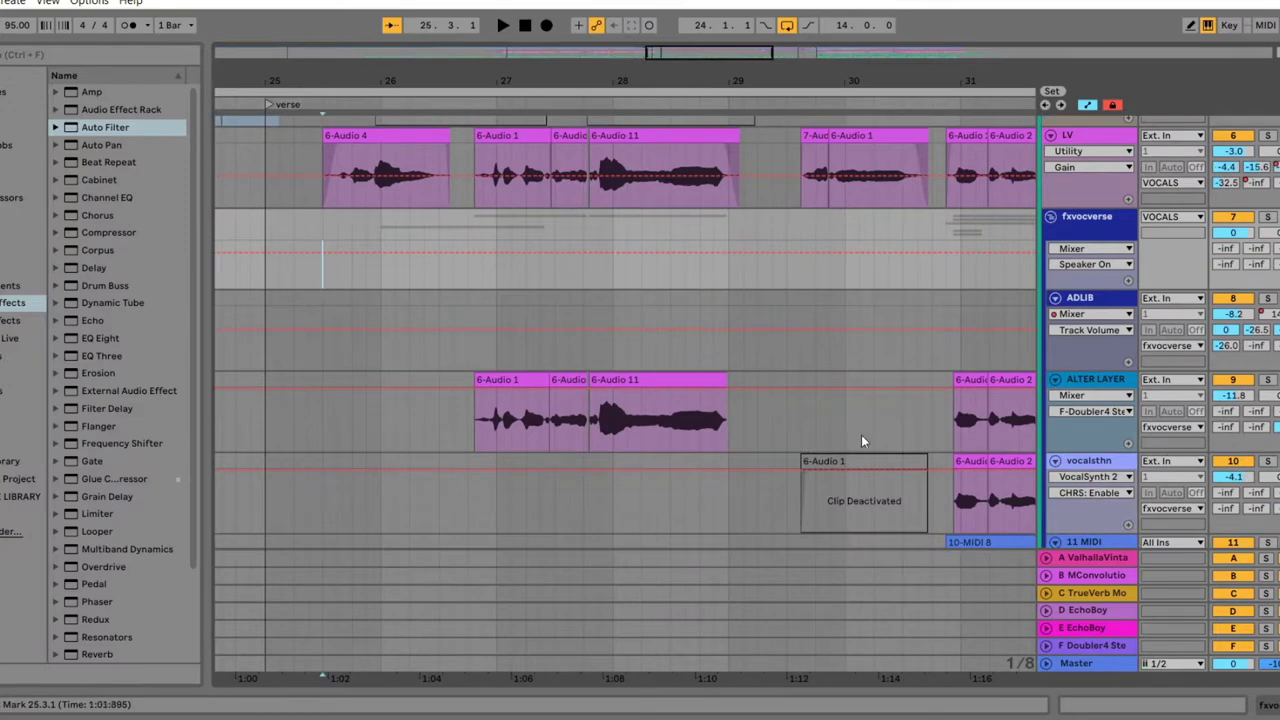
pyautogui.press('space')
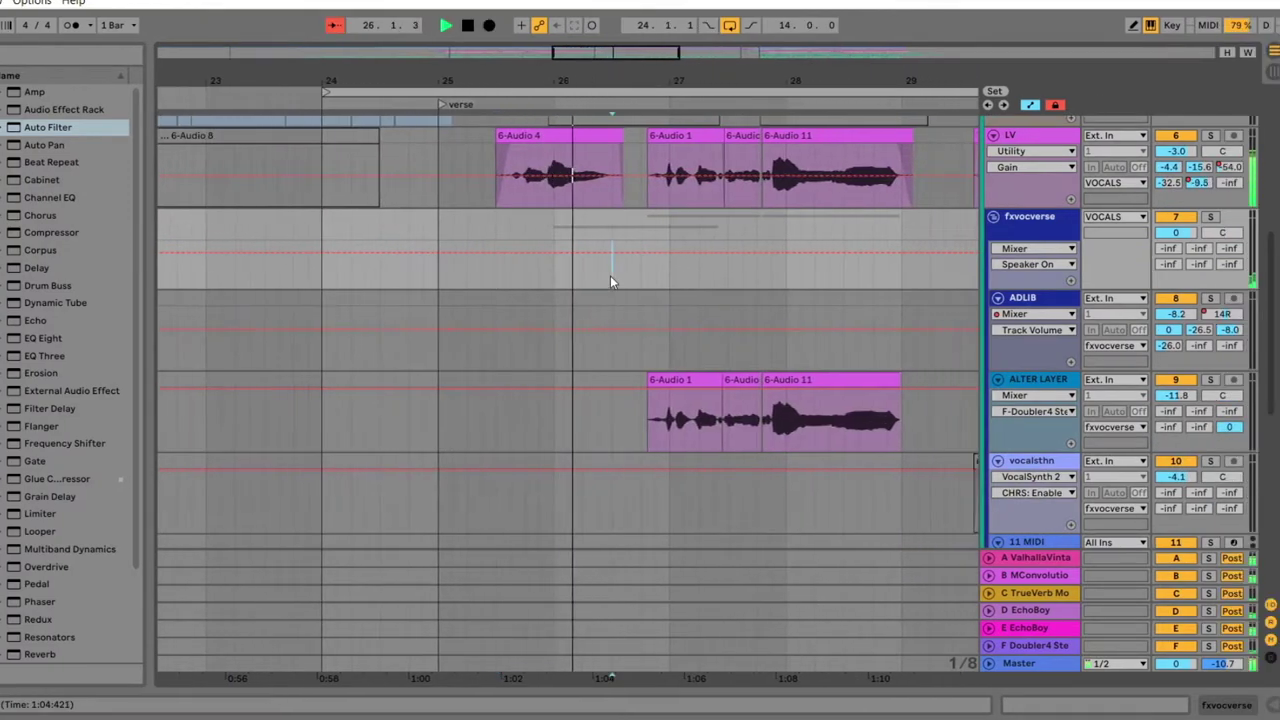
pyautogui.press('space')
pyautogui.scroll(-3, 769, 365)
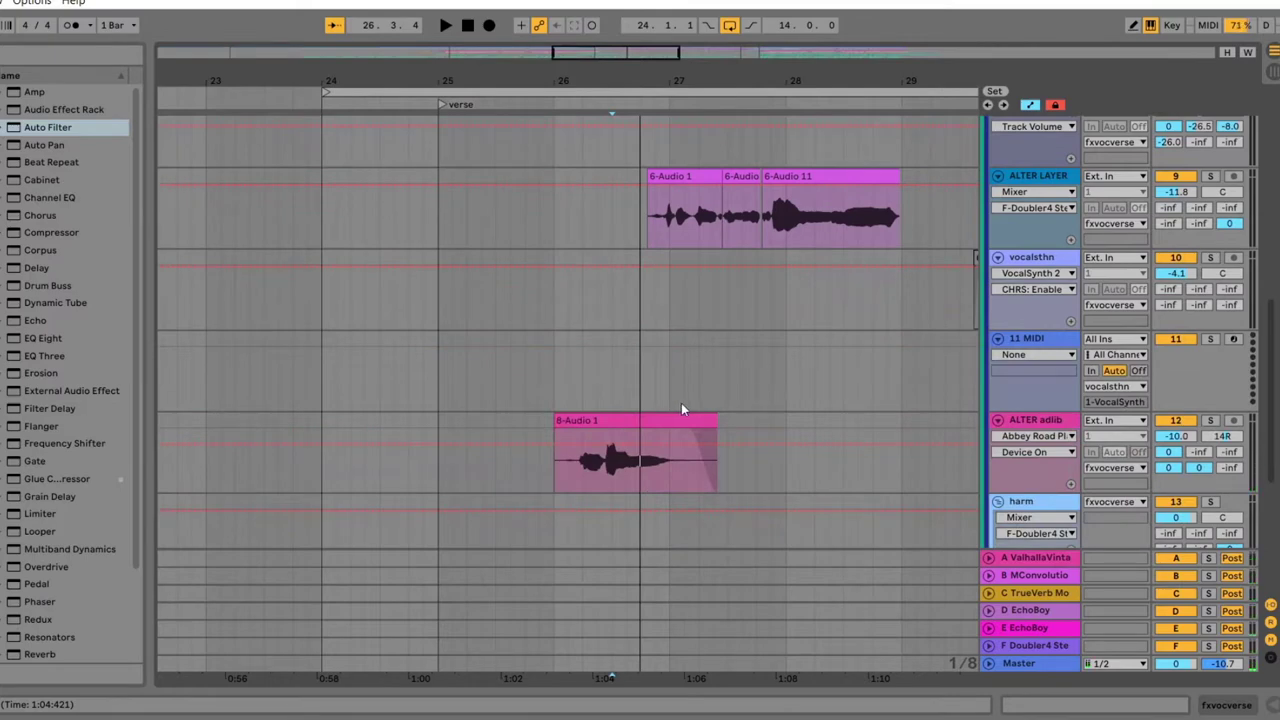
# - Select the 8-Audio 1 adlib clip and solo the ALTER adlib track
pyautogui.click(576, 434)
pyautogui.scroll(3, 548, 198)
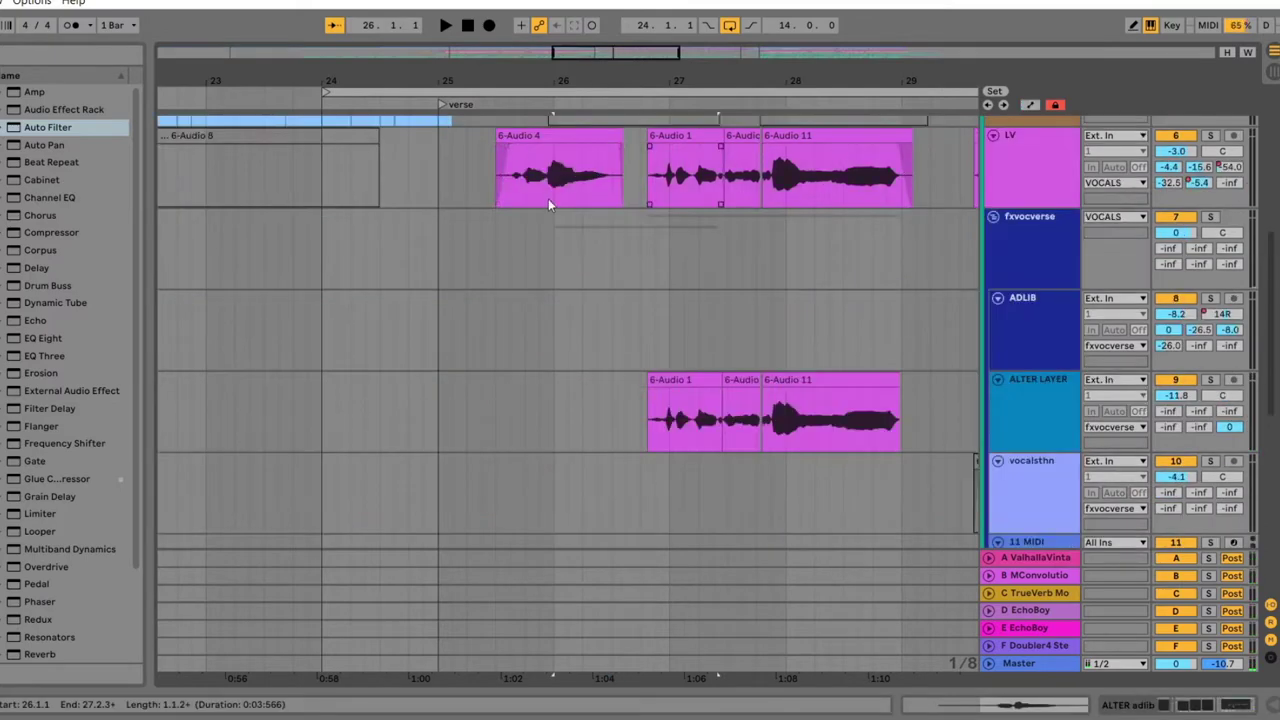
pyautogui.scroll(1, 392, 252)
pyautogui.scroll(-4, 520, 360)
pyautogui.click(616, 440)
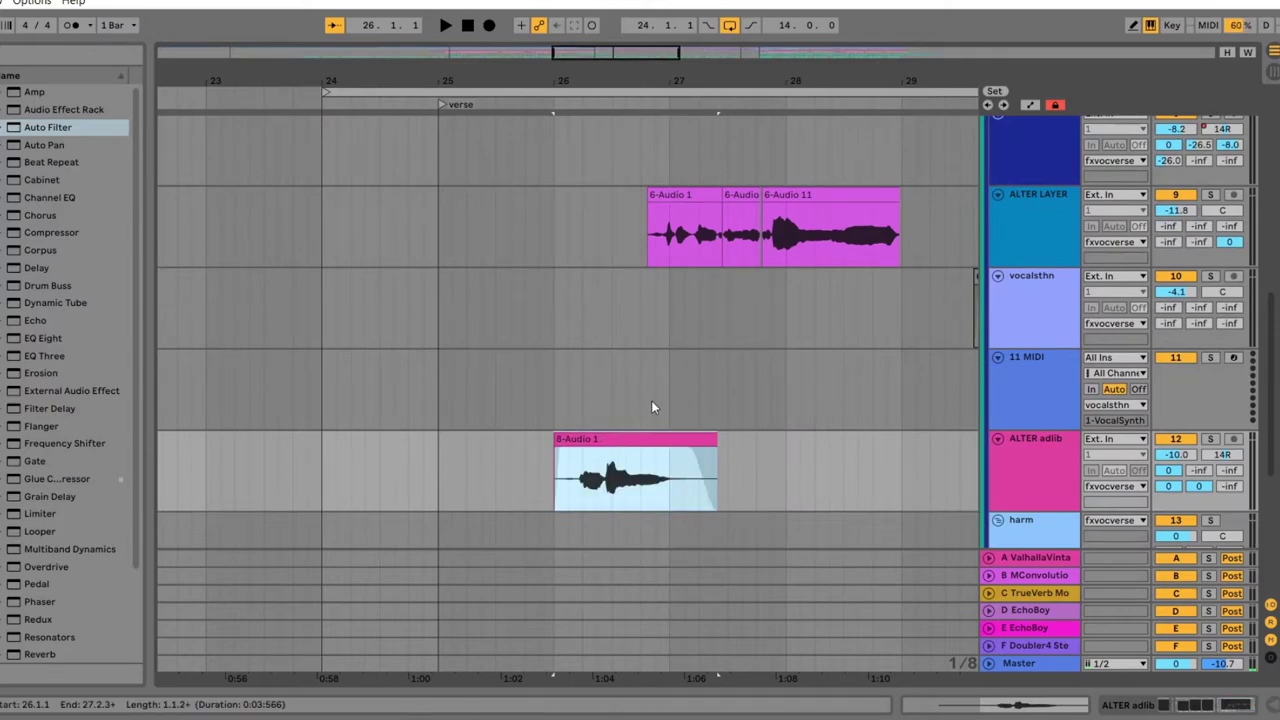
pyautogui.scroll(1, 711, 342)
pyautogui.scroll(4, 650, 330)
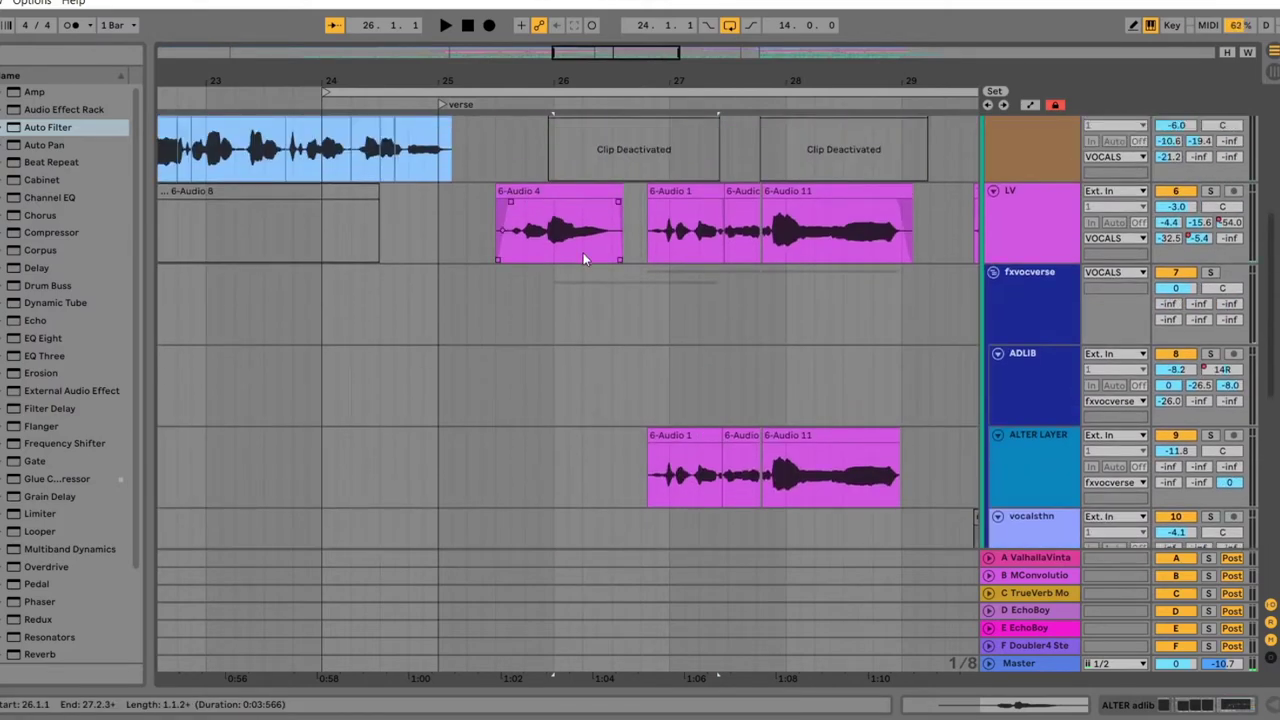
pyautogui.scroll(-5, 584, 256)
pyautogui.click(1210, 420)
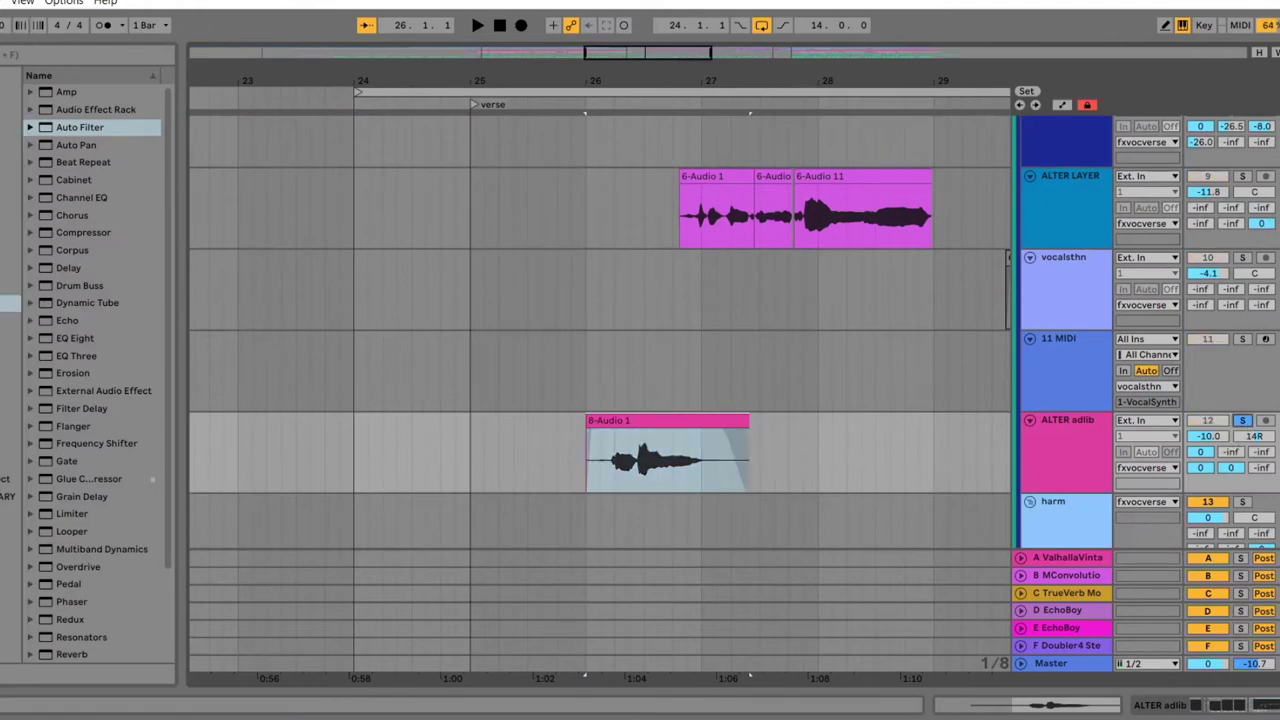
# - Show ALTER adlib's effect rack, switch off Abbey Road and OneKnob, and open LittleAlterBoy
pyautogui.click(1192, 705)
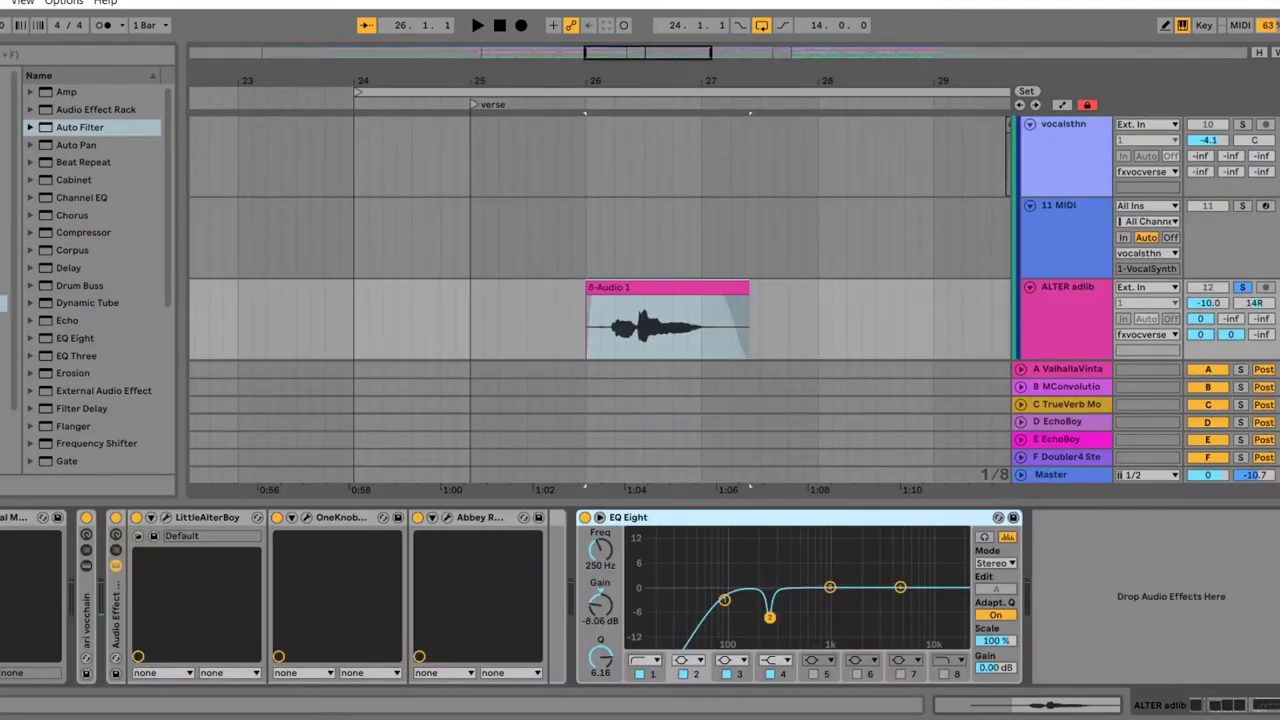
pyautogui.click(87, 567)
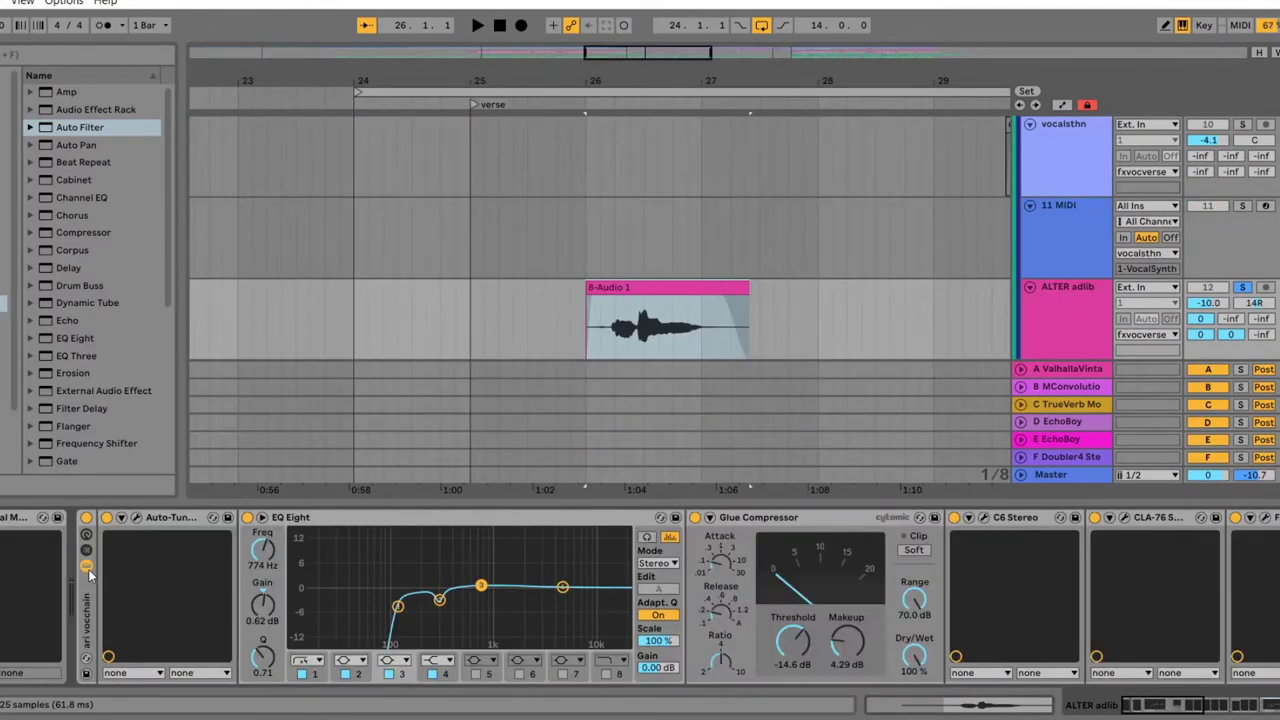
pyautogui.click(87, 567)
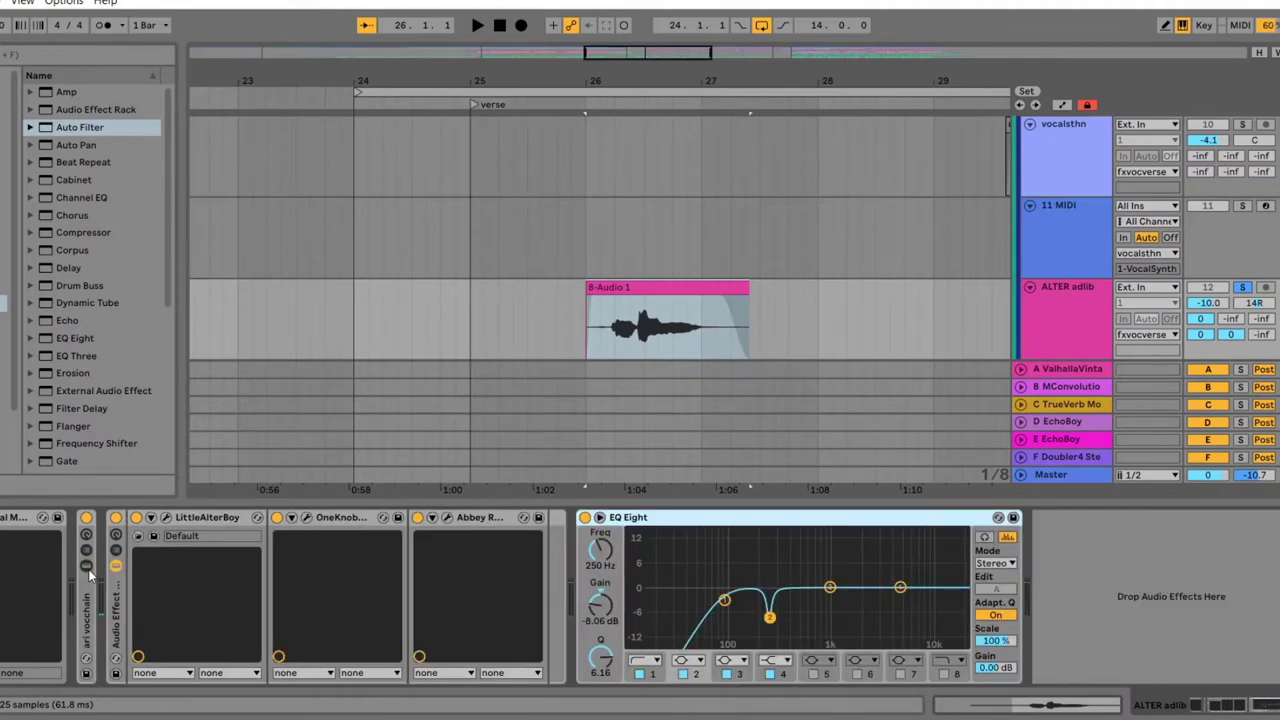
pyautogui.click(417, 517)
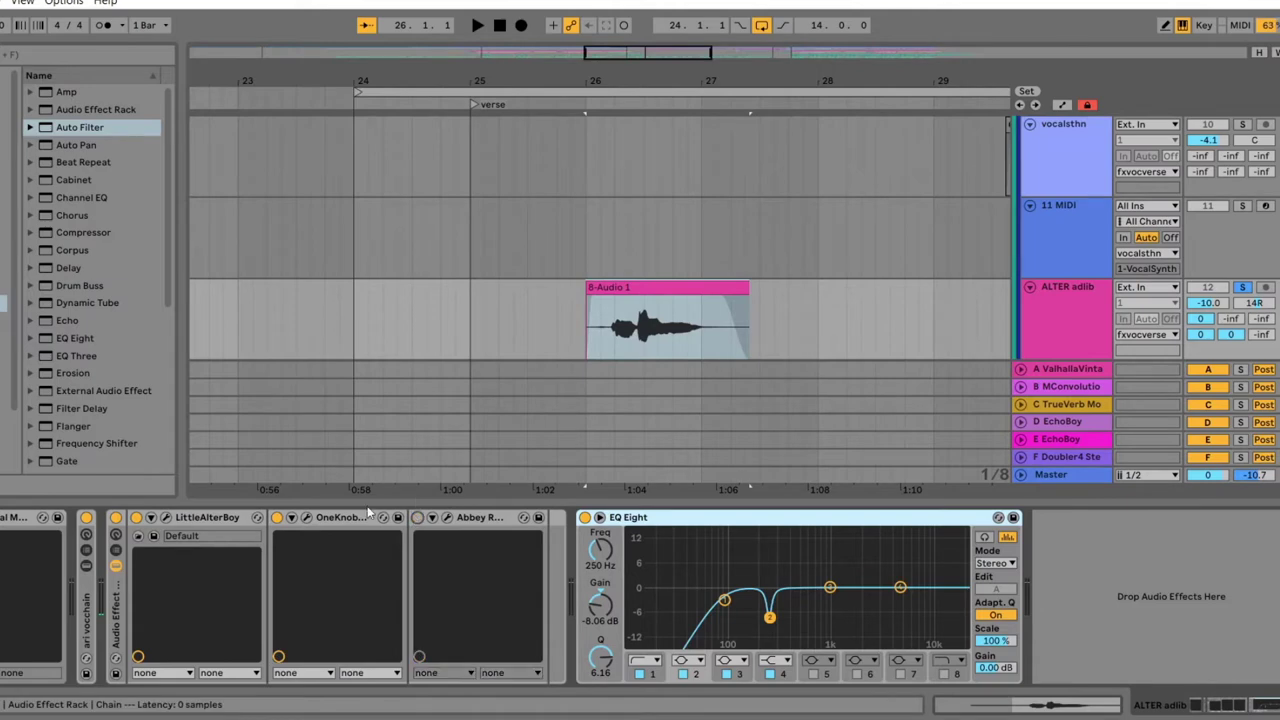
pyautogui.click(277, 517)
pyautogui.click(260, 519)
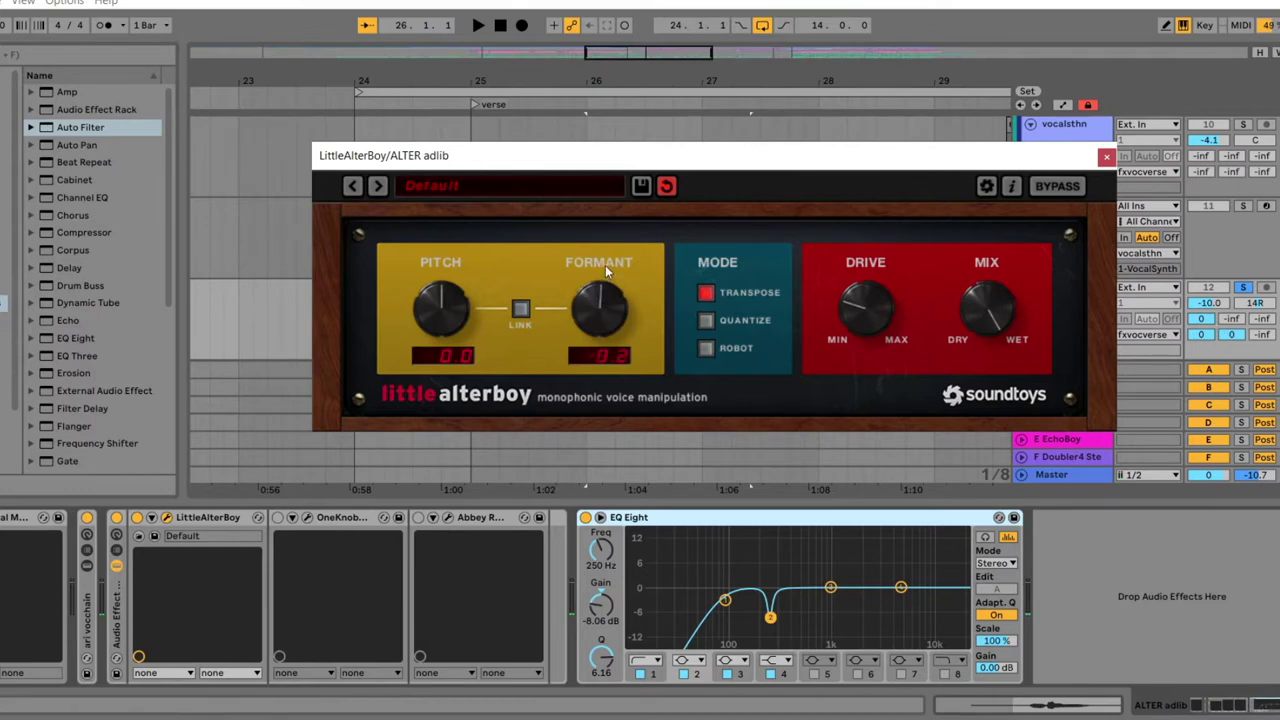
# - Lower LittleAlterBoy's Formant on ALTER adlib to -4.2, auditioning the change with playback
pyautogui.moveTo(605, 316); pyautogui.dragTo(605, 313)
pyautogui.press('space')
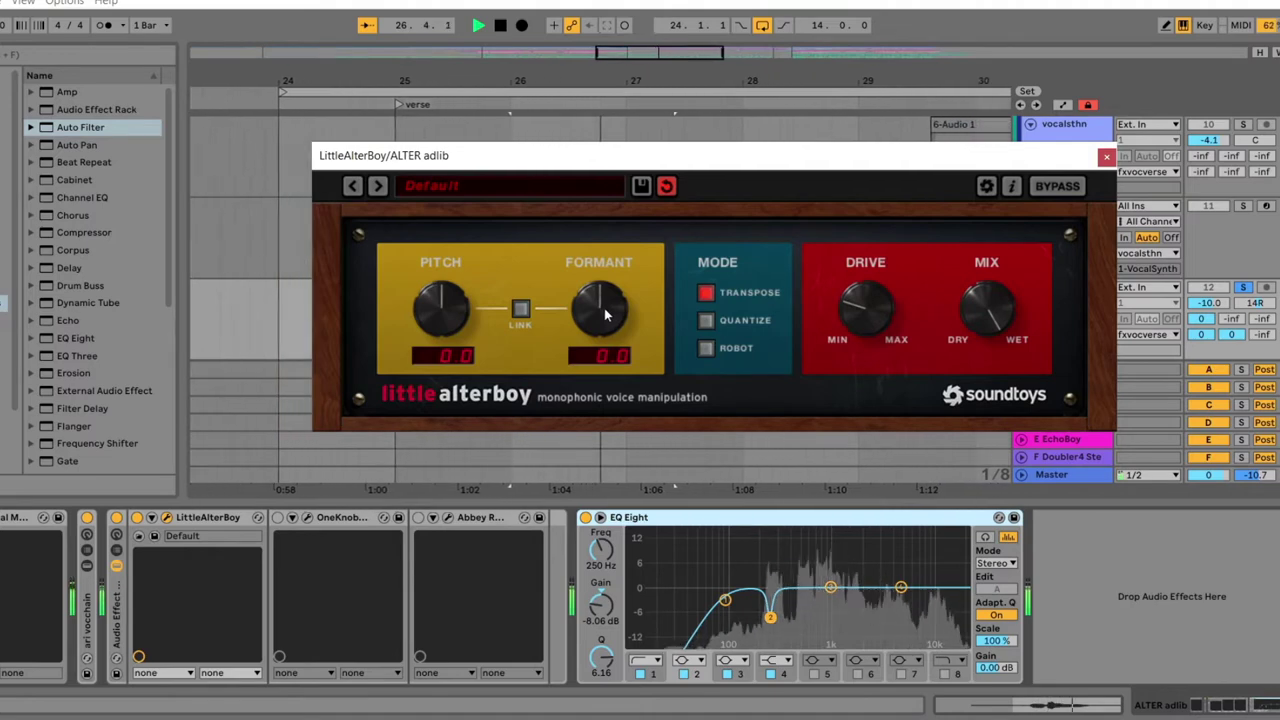
pyautogui.press('space')
pyautogui.moveTo(602, 307); pyautogui.dragTo(596, 342)
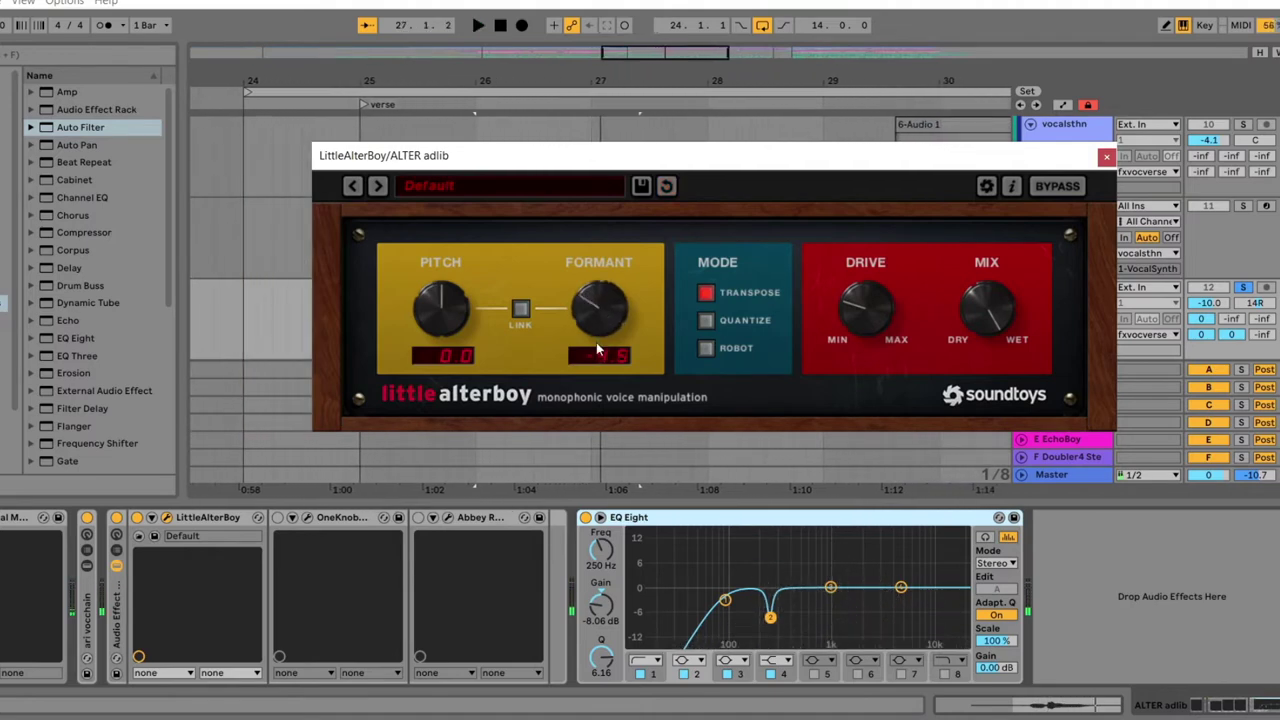
pyautogui.scroll(3, 597, 343)
pyautogui.press('space')
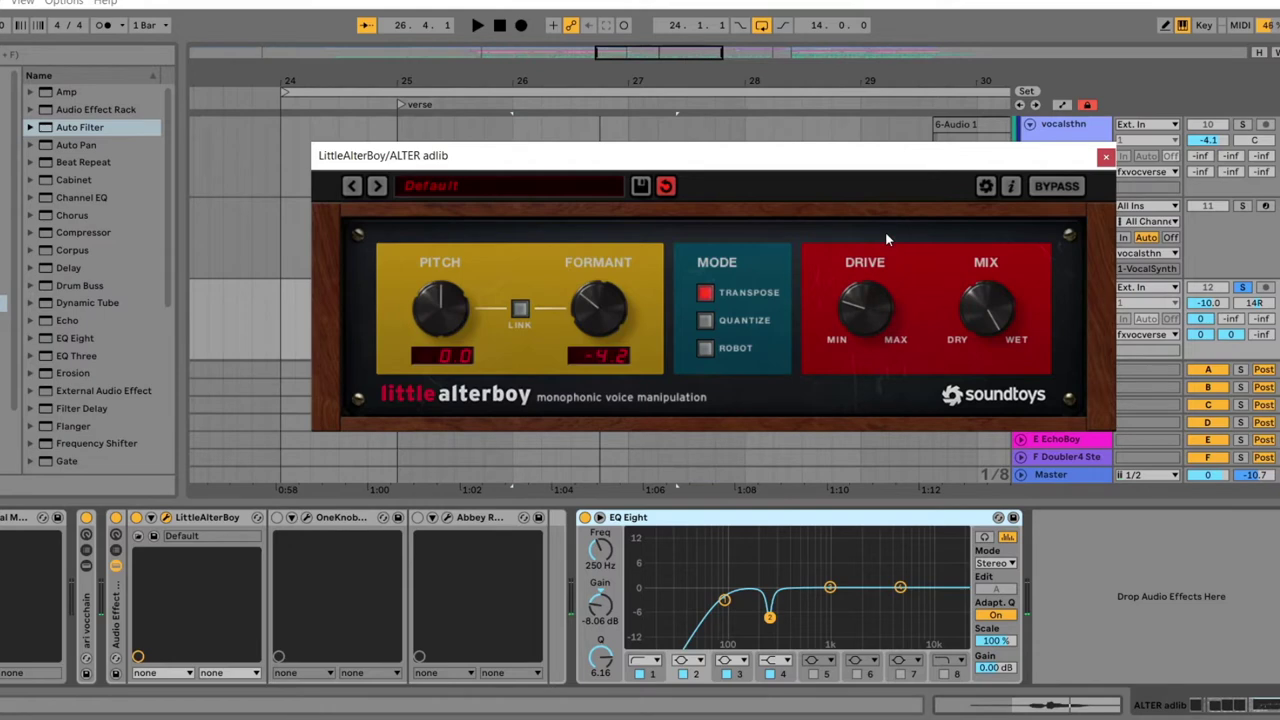
# - Close LittleAlterBoy and briefly inspect the OneKnob Filter and Abbey Road Plates windows
pyautogui.click(1105, 156)
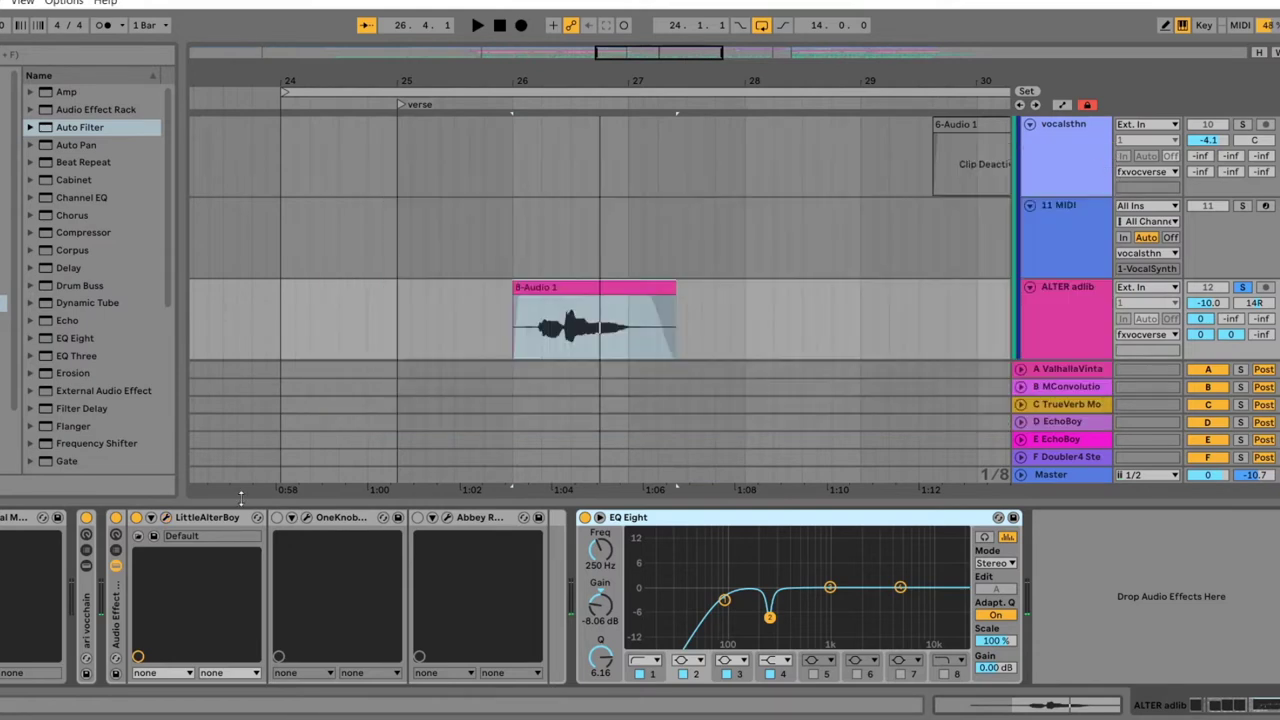
pyautogui.click(305, 517)
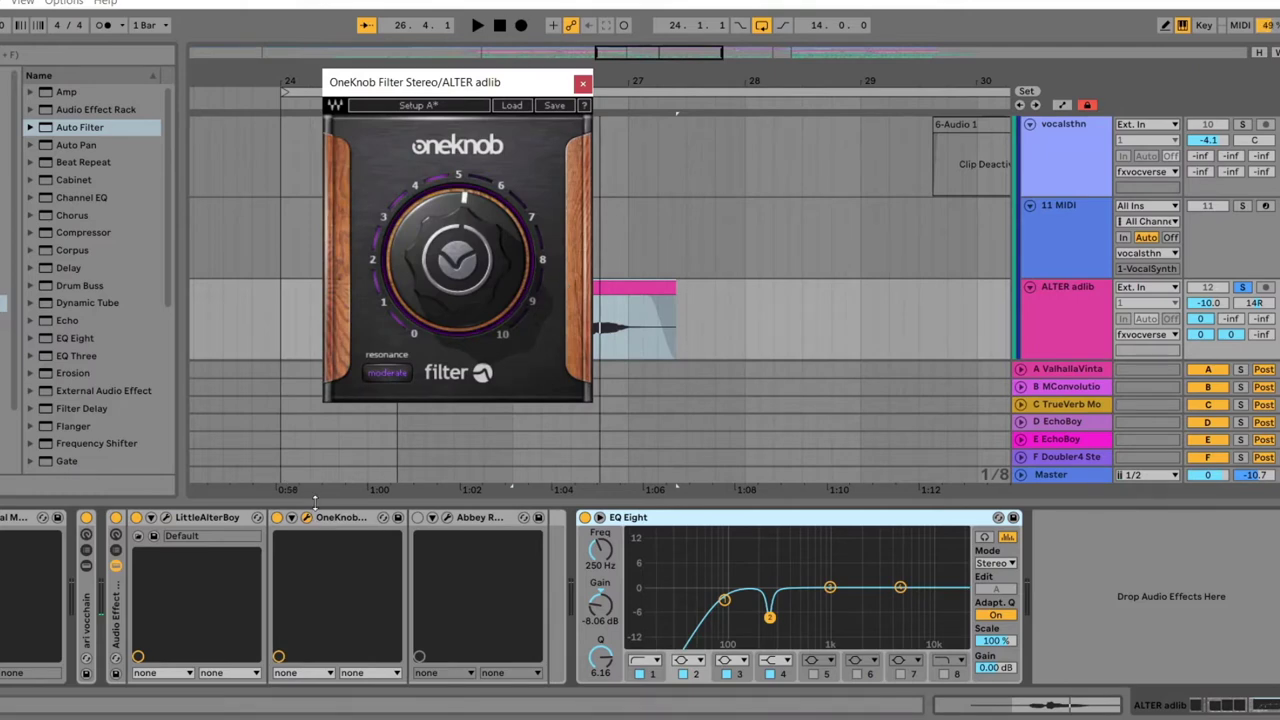
pyautogui.click(582, 83)
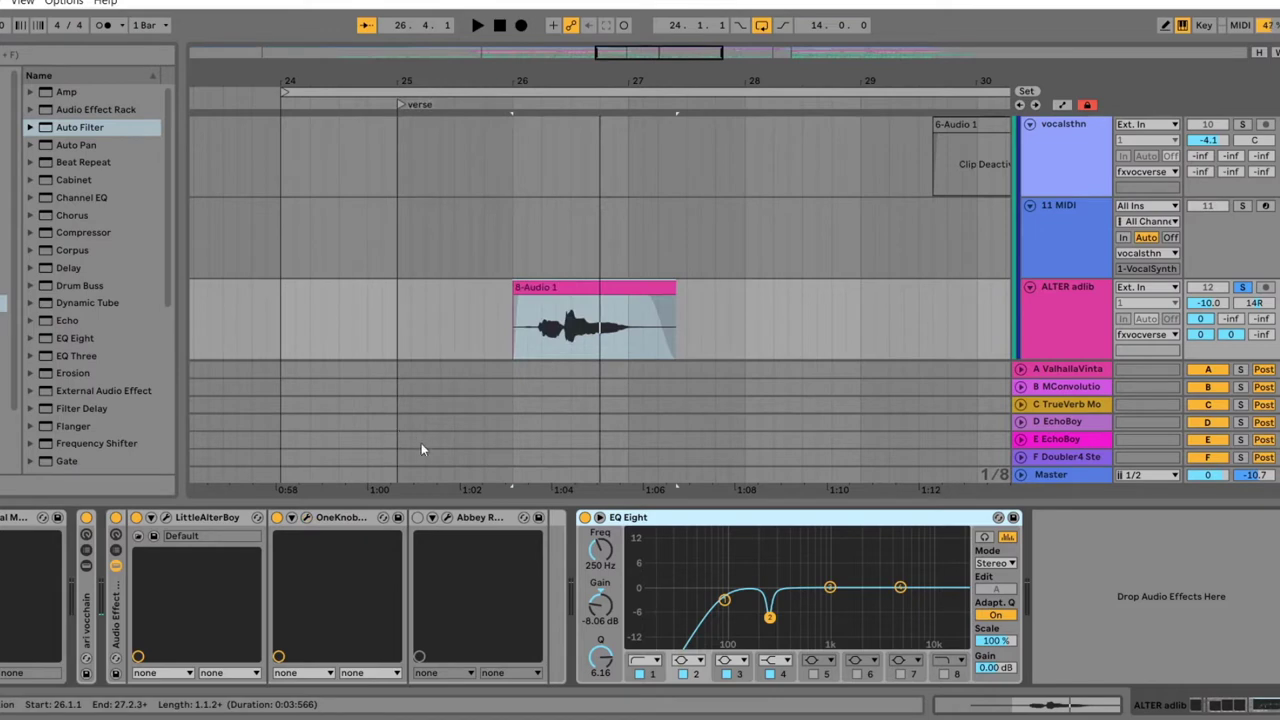
pyautogui.click(432, 517)
pyautogui.click(1043, 104)
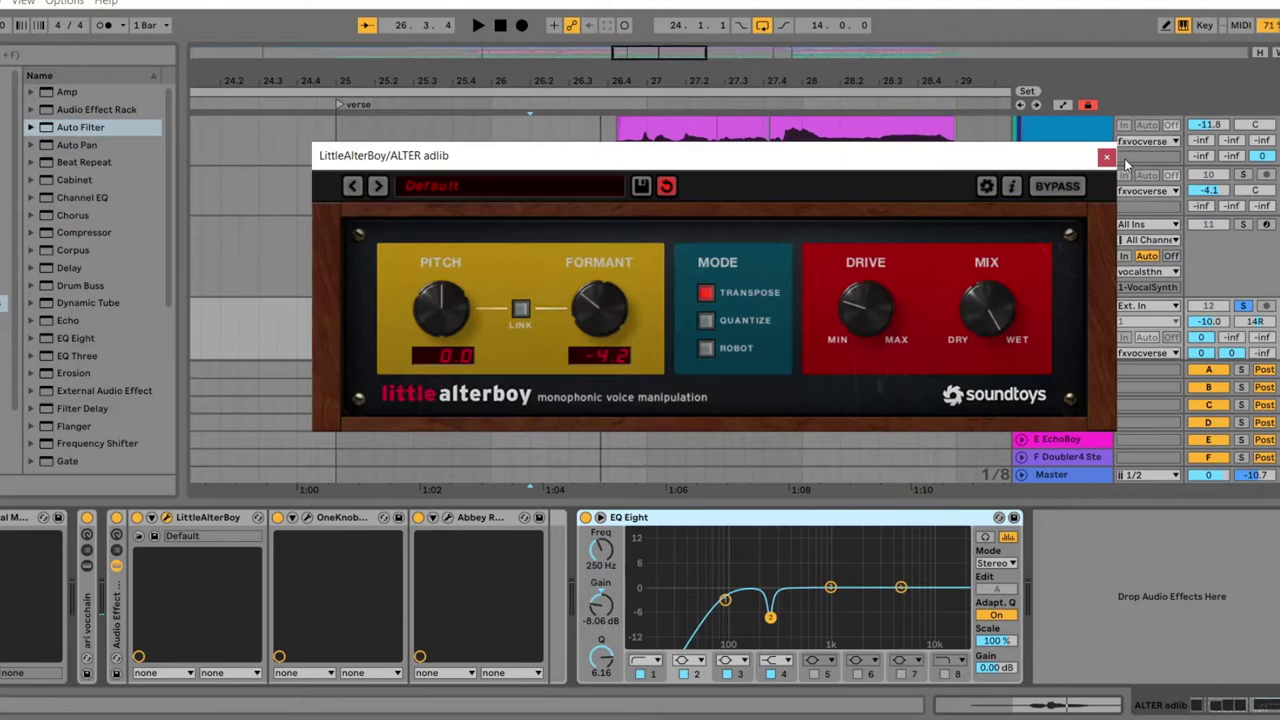
# - Close LittleAlterBoy, unsolo ALTER adlib, and play the adlib from just before its clip
pyautogui.click(1106, 157)
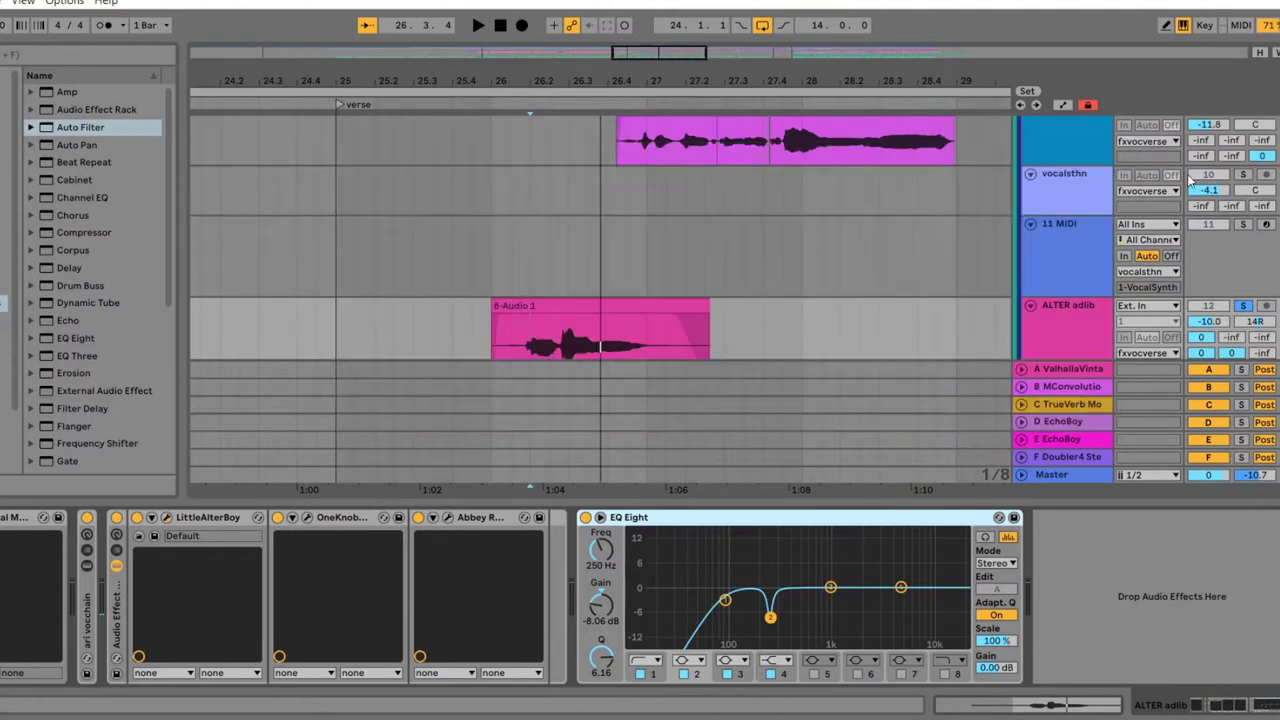
pyautogui.scroll(-3, 1192, 180)
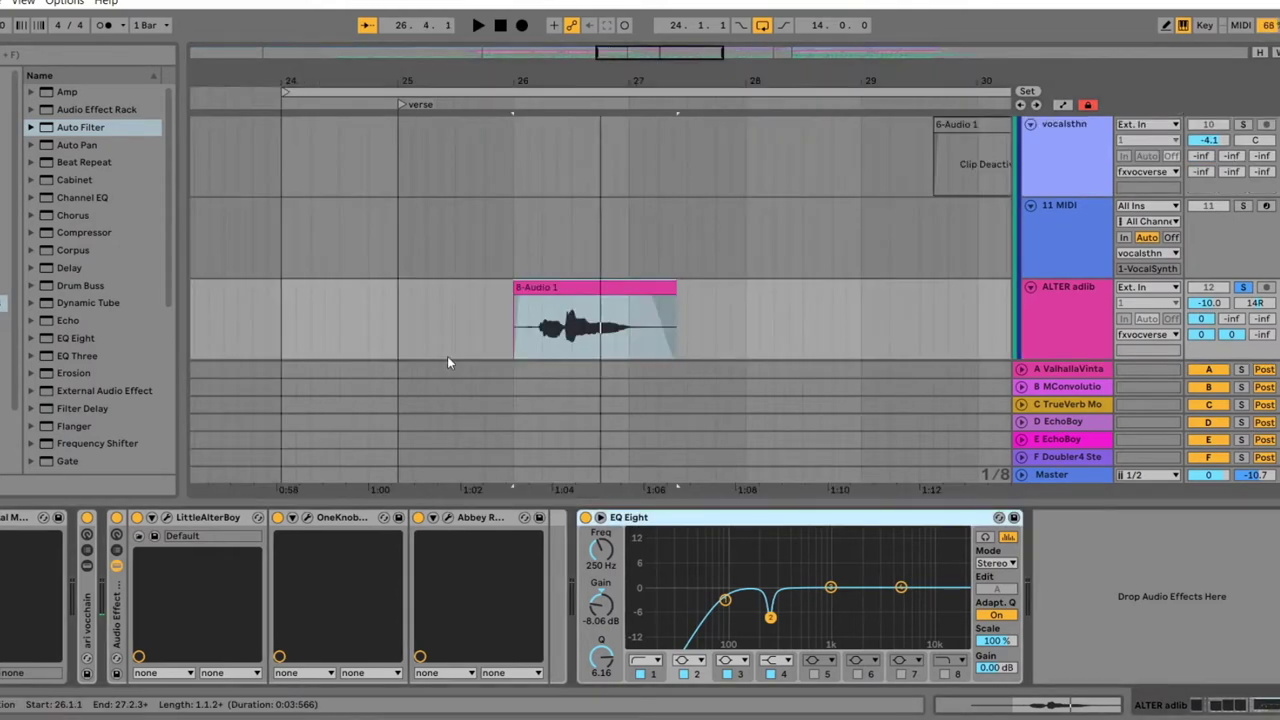
pyautogui.click(447, 356)
pyautogui.click(1243, 288)
pyautogui.press('space')
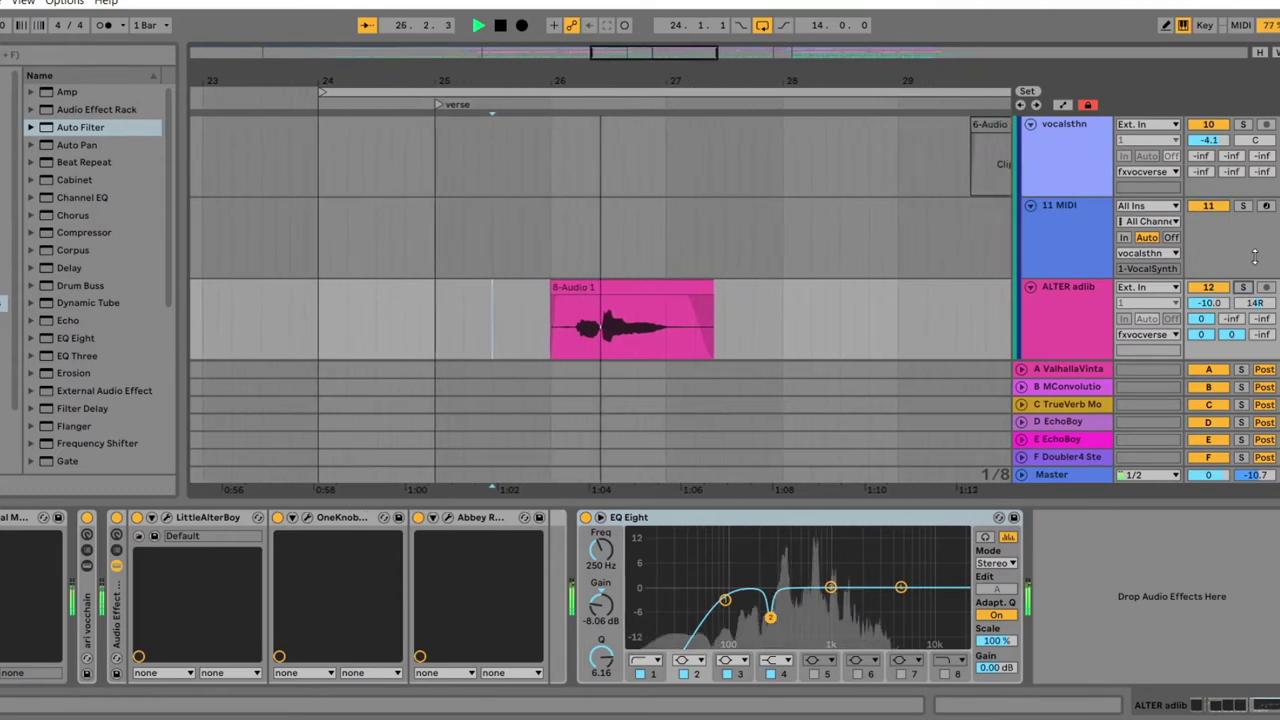
pyautogui.press('space')
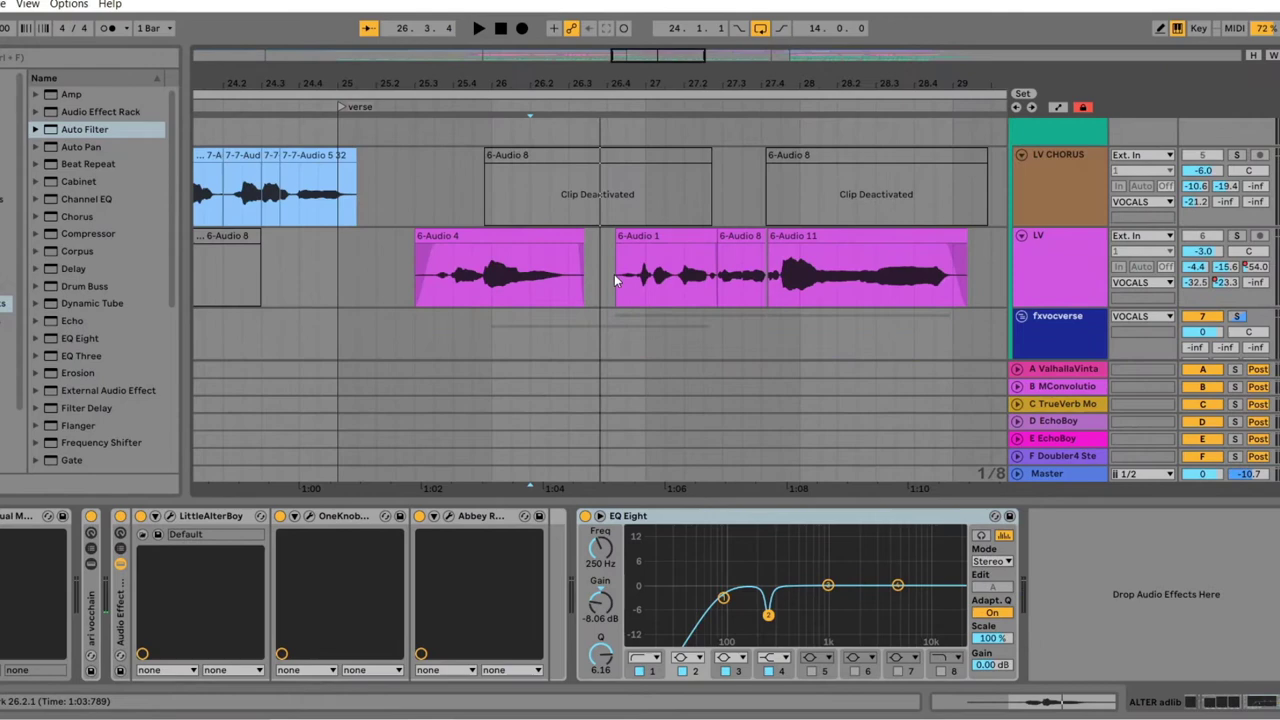
# - Play the verse from LV, hide the device panel, zoom out and click into the fxvocverse lane
pyautogui.click(612, 280)
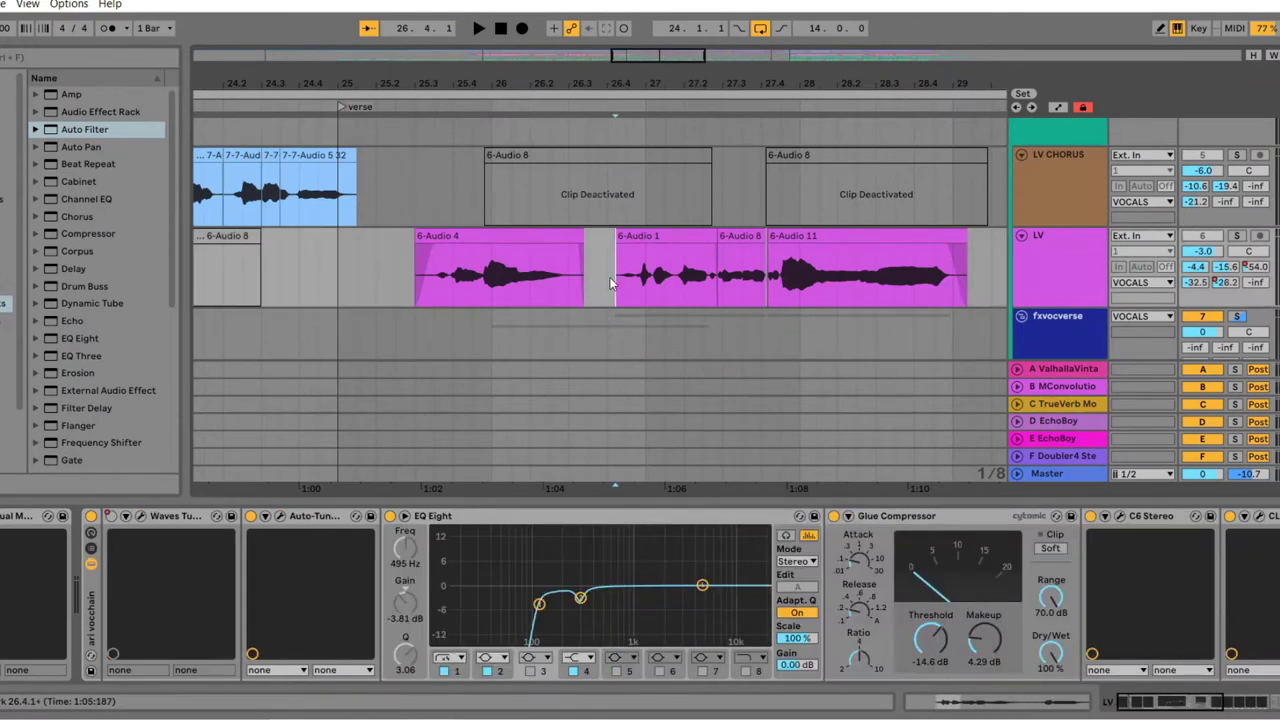
pyautogui.press('space')
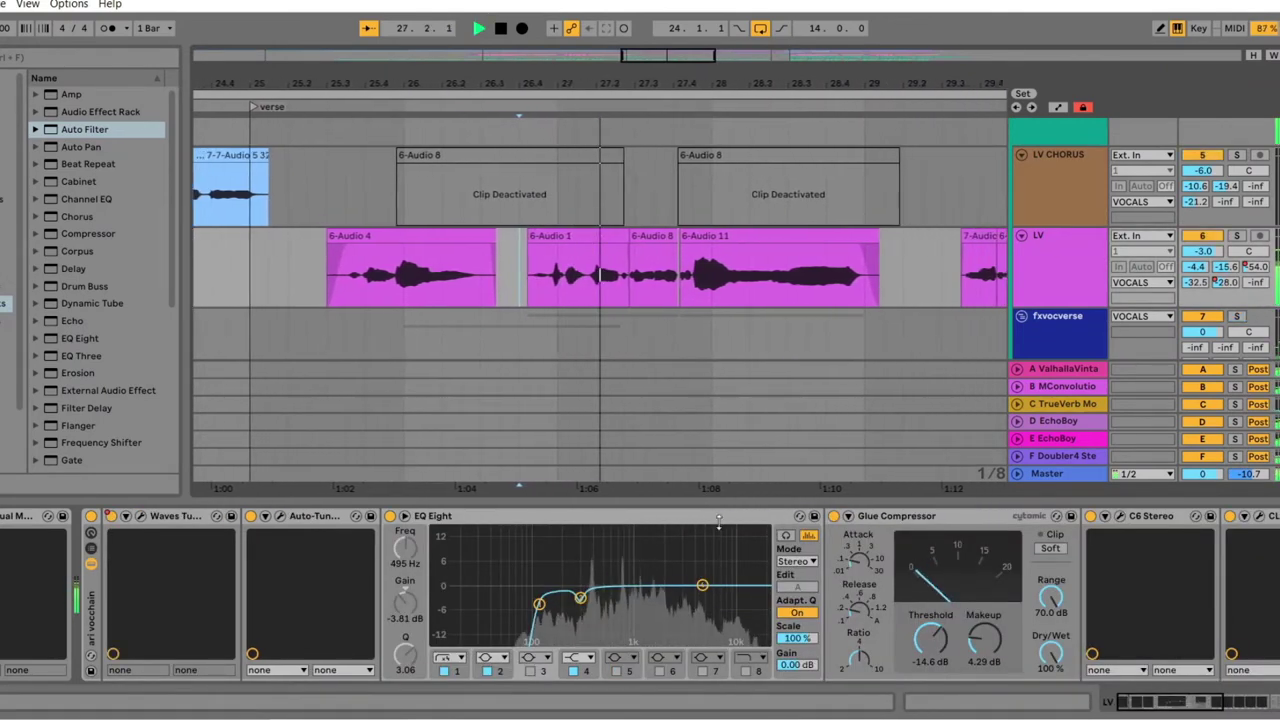
pyautogui.hotkey('ctrl', 'alt', 'l')
pyautogui.moveTo(767, 95); pyautogui.dragTo(767, 78)
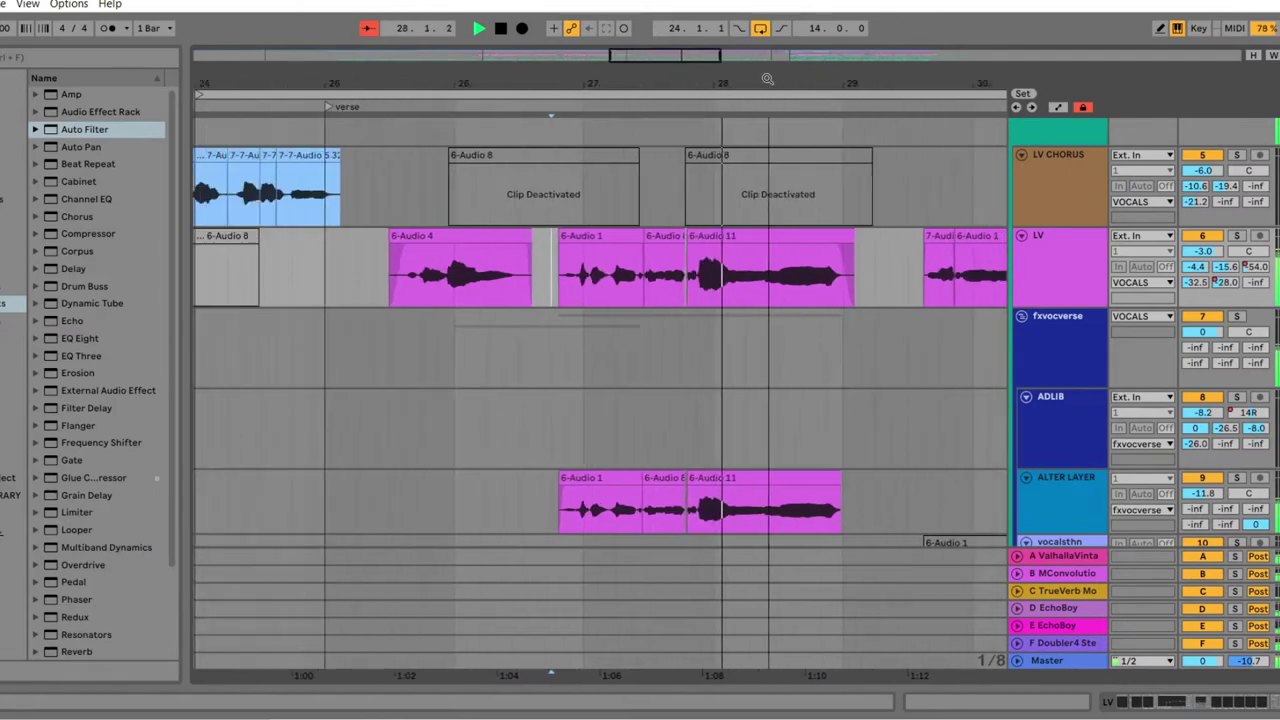
pyautogui.click(534, 366)
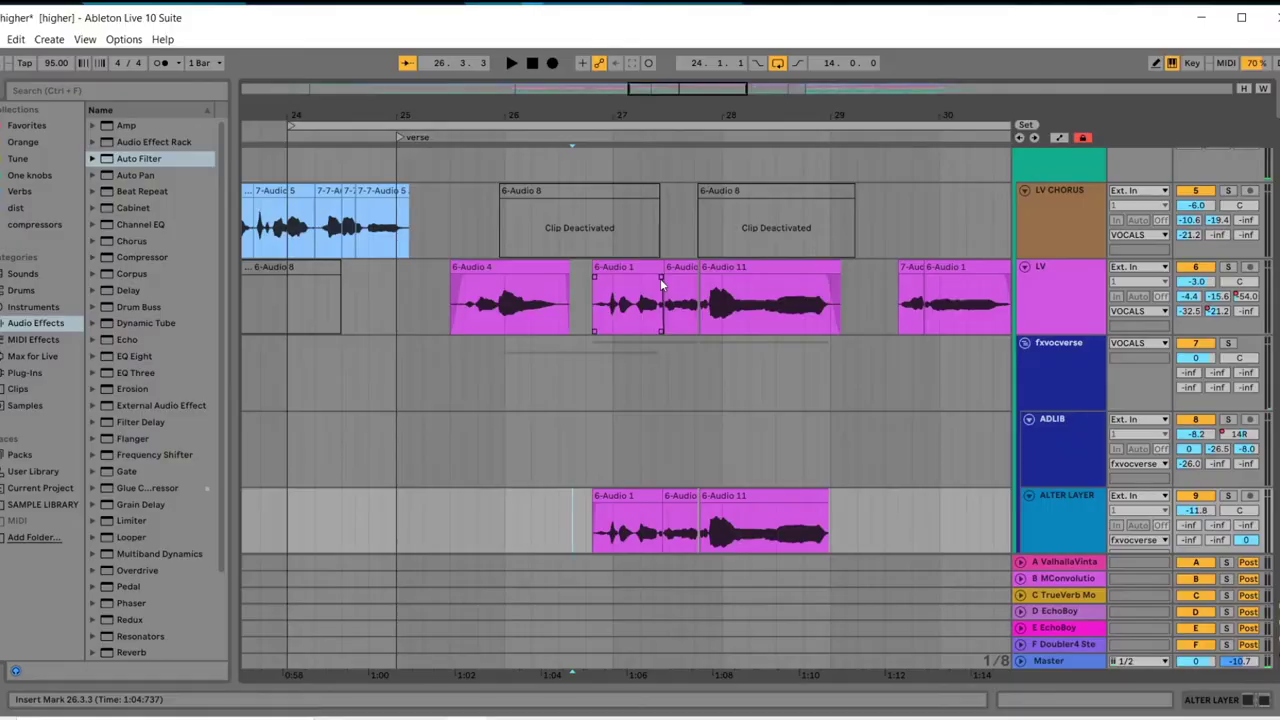
# - Select the first 6-Audio 1 clip on LV, then select ALTER LAYER and show its devices
pyautogui.scroll(2, 660, 284)
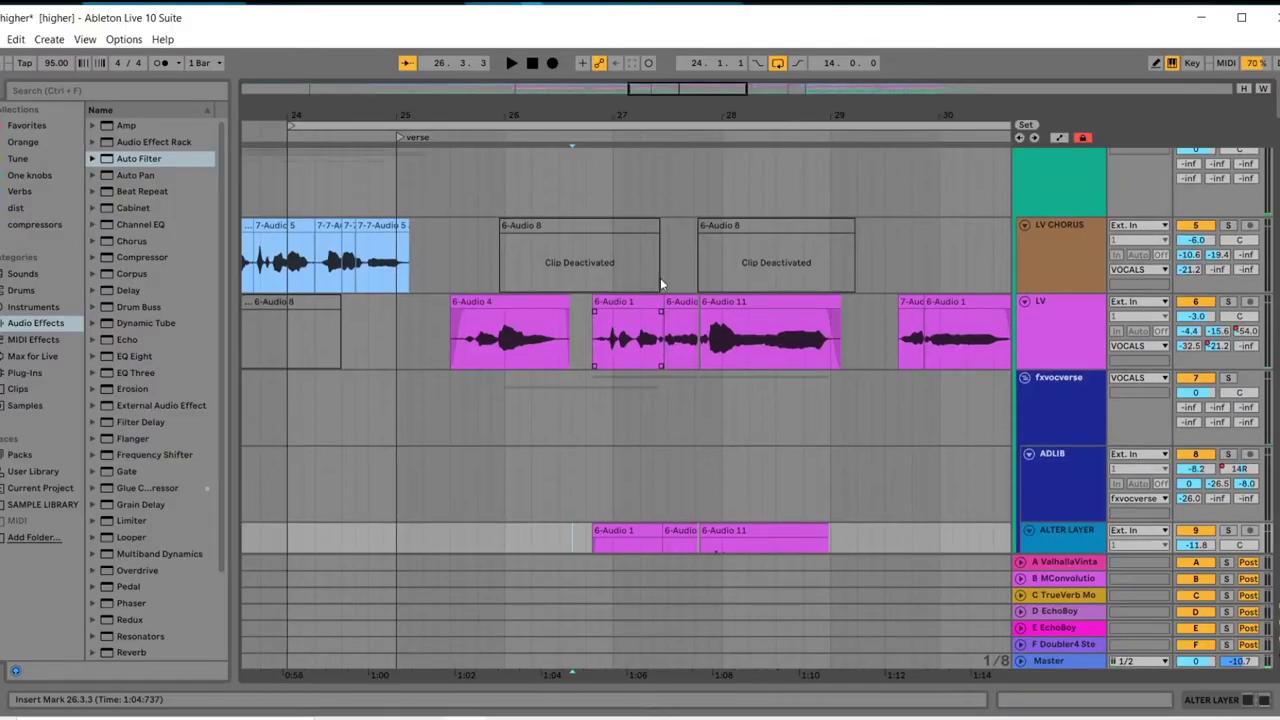
pyautogui.scroll(-3, 641, 301)
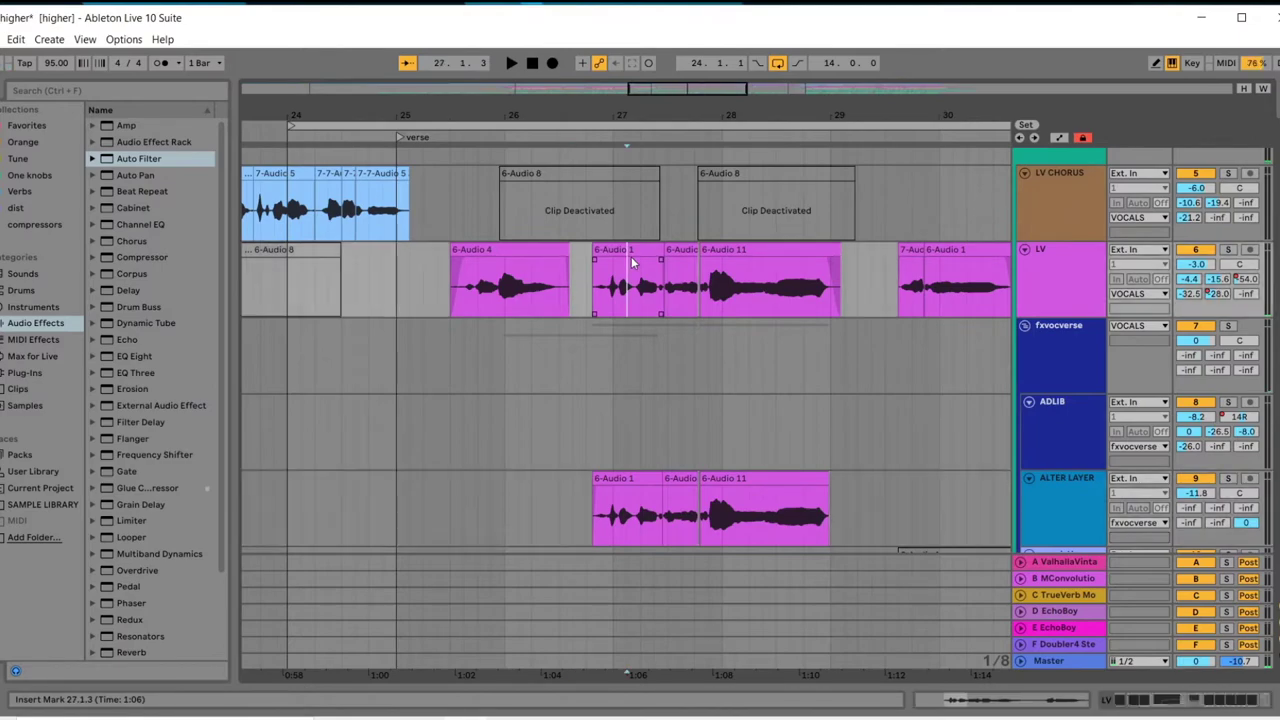
pyautogui.click(631, 256)
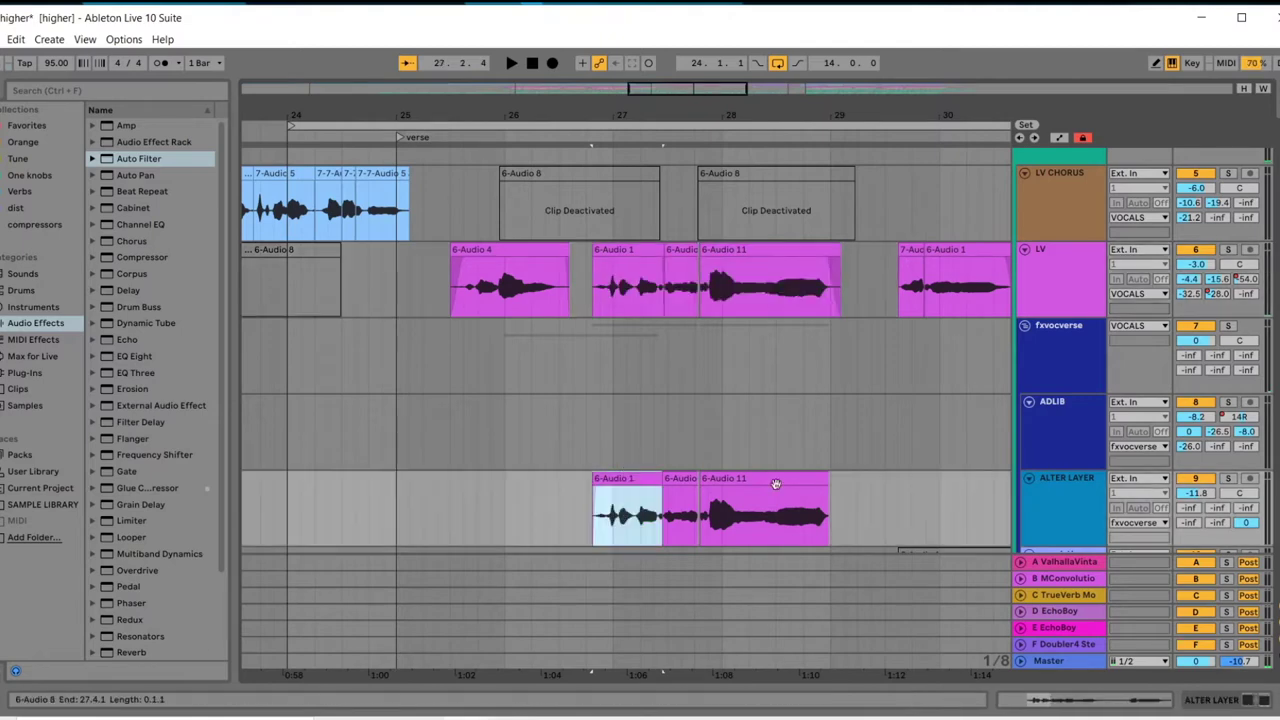
pyautogui.scroll(-2, 624, 478)
pyautogui.click(1080, 436)
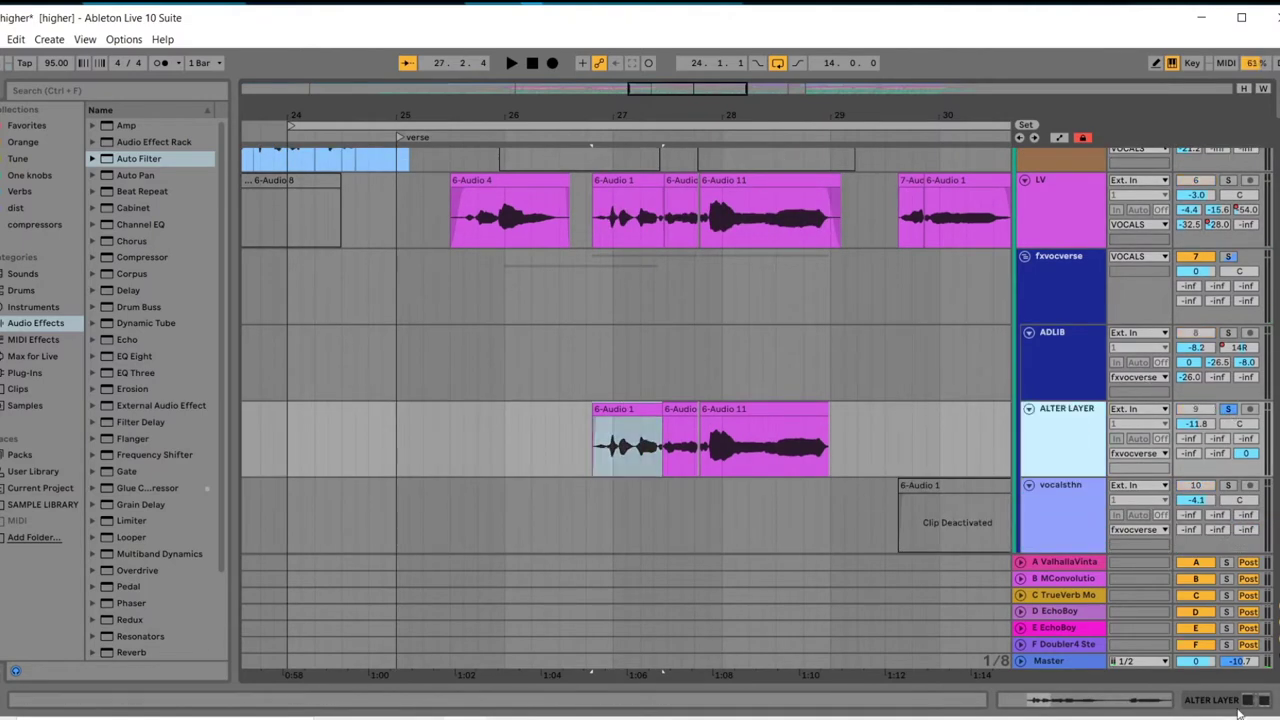
pyautogui.click(1246, 701)
# - Open ALTER LAYER's LittleAlterBoy window, audition the layer twice, then close the window
pyautogui.click(188, 541)
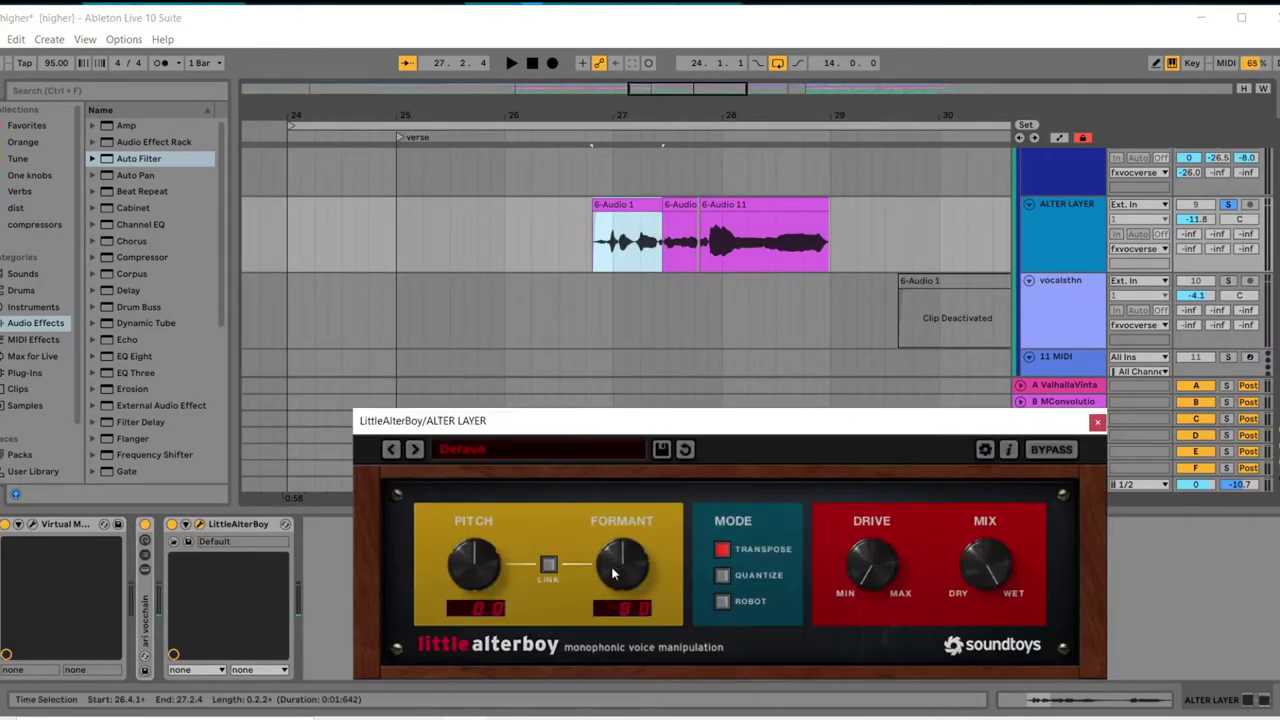
pyautogui.press('space')
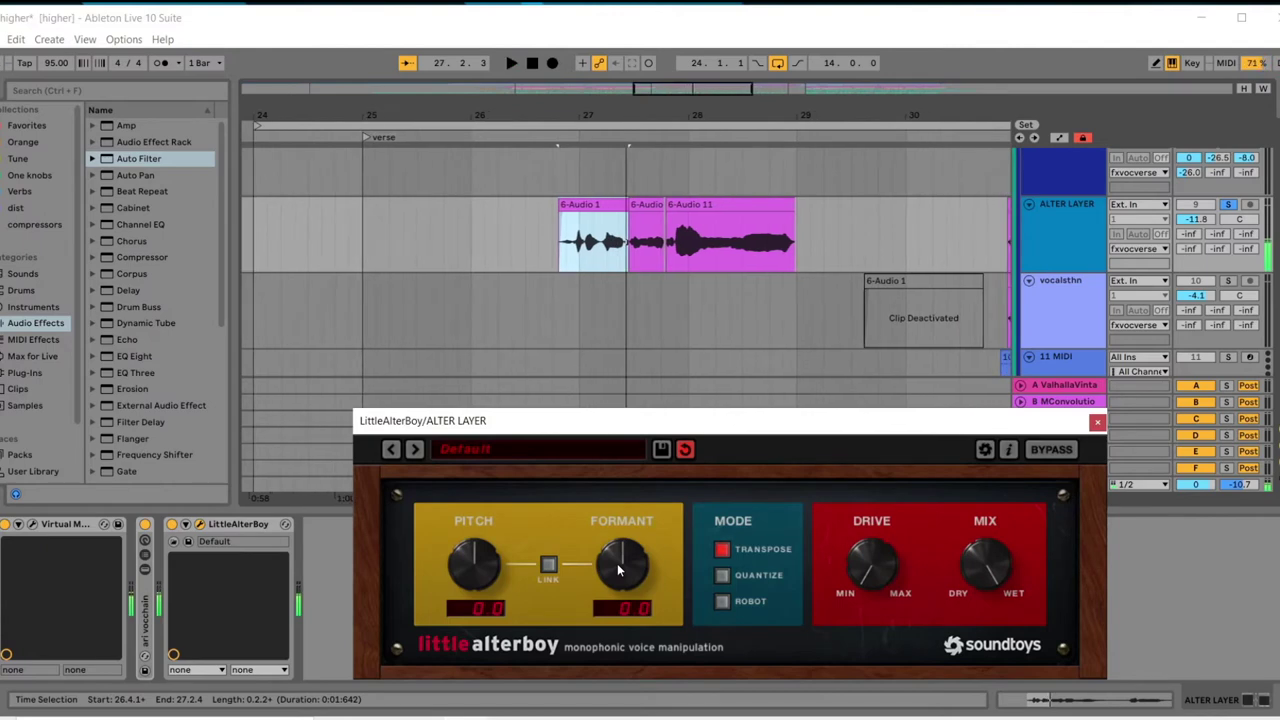
pyautogui.press('space')
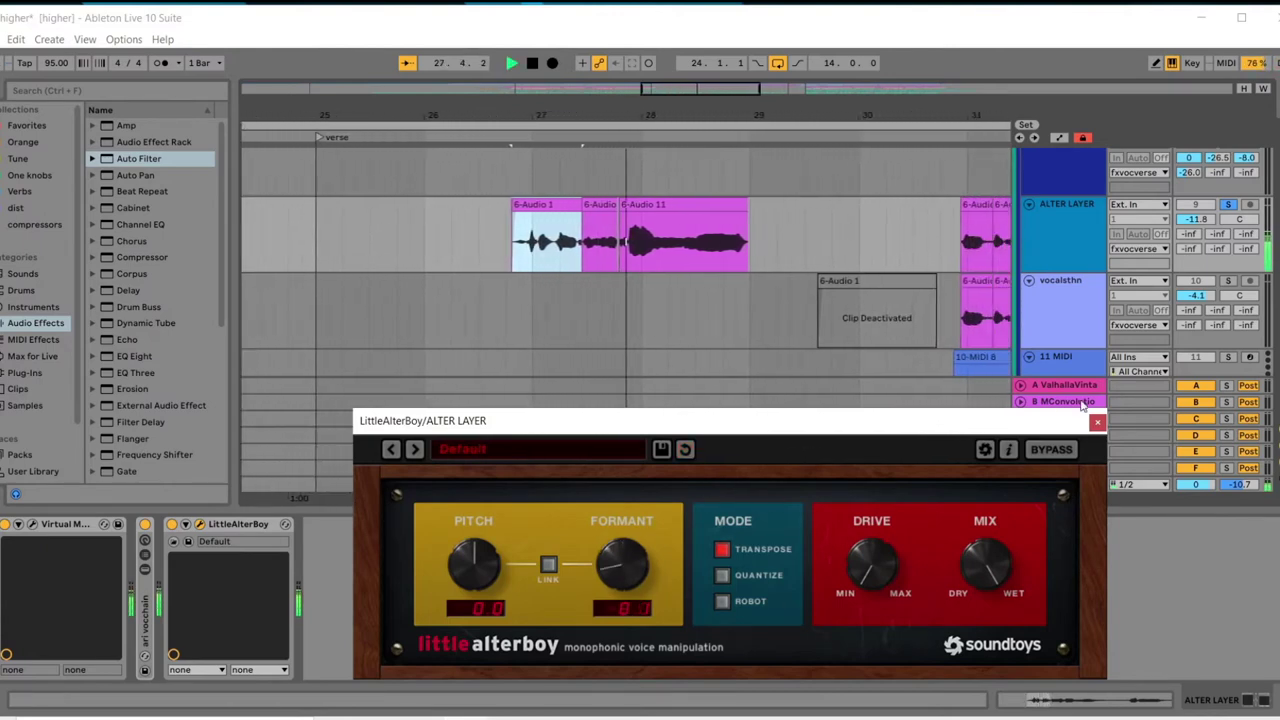
pyautogui.press('space')
pyautogui.click(1098, 424)
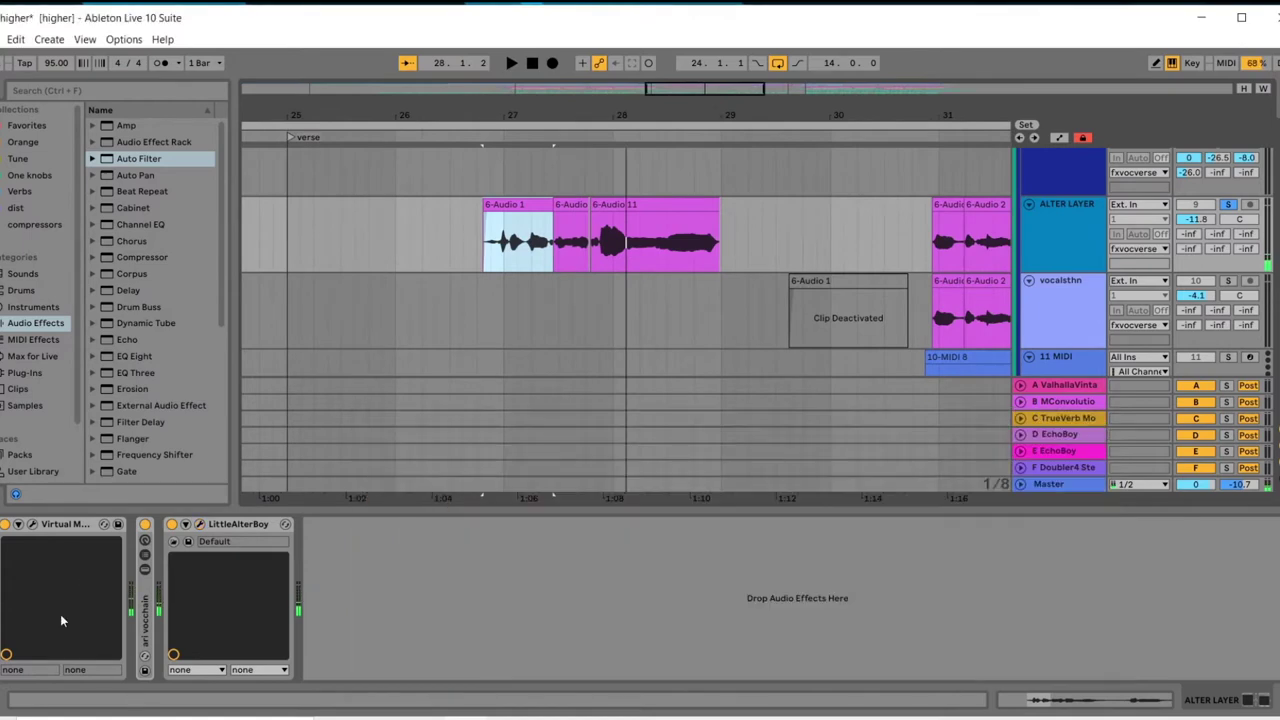
pyautogui.scroll(2, 628, 510)
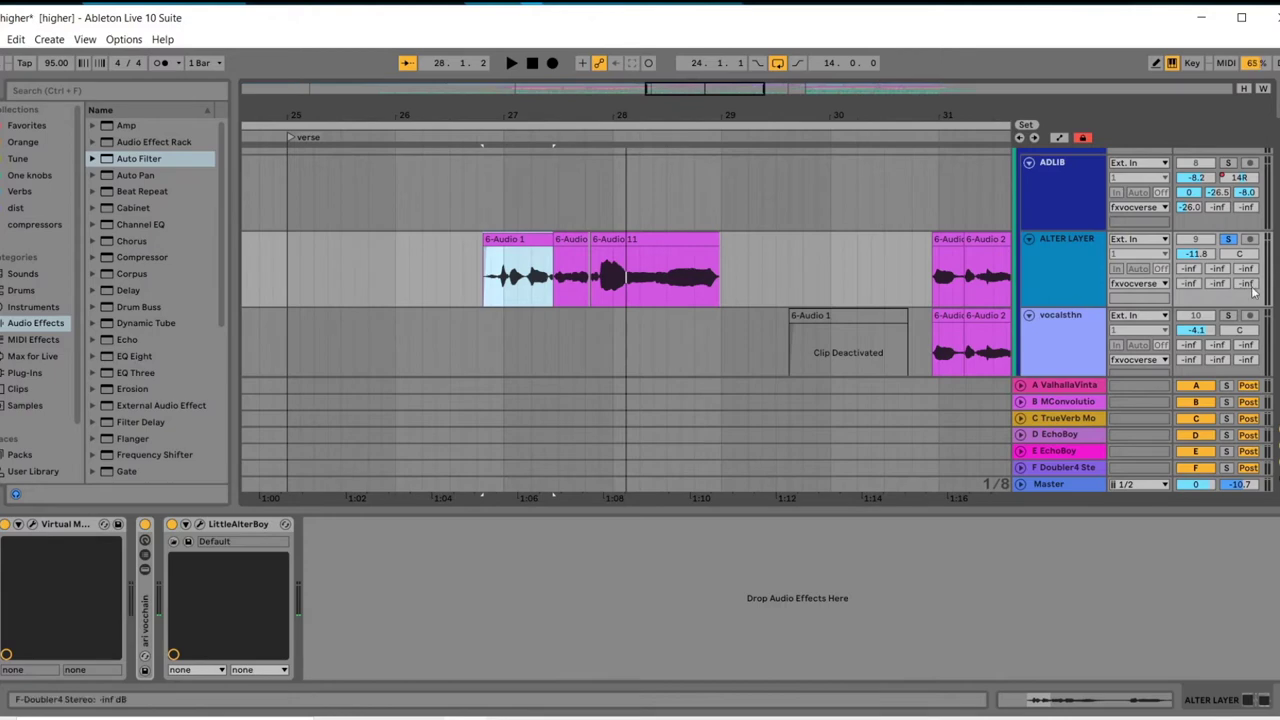
pyautogui.click(1045, 467)
pyautogui.click(32, 524)
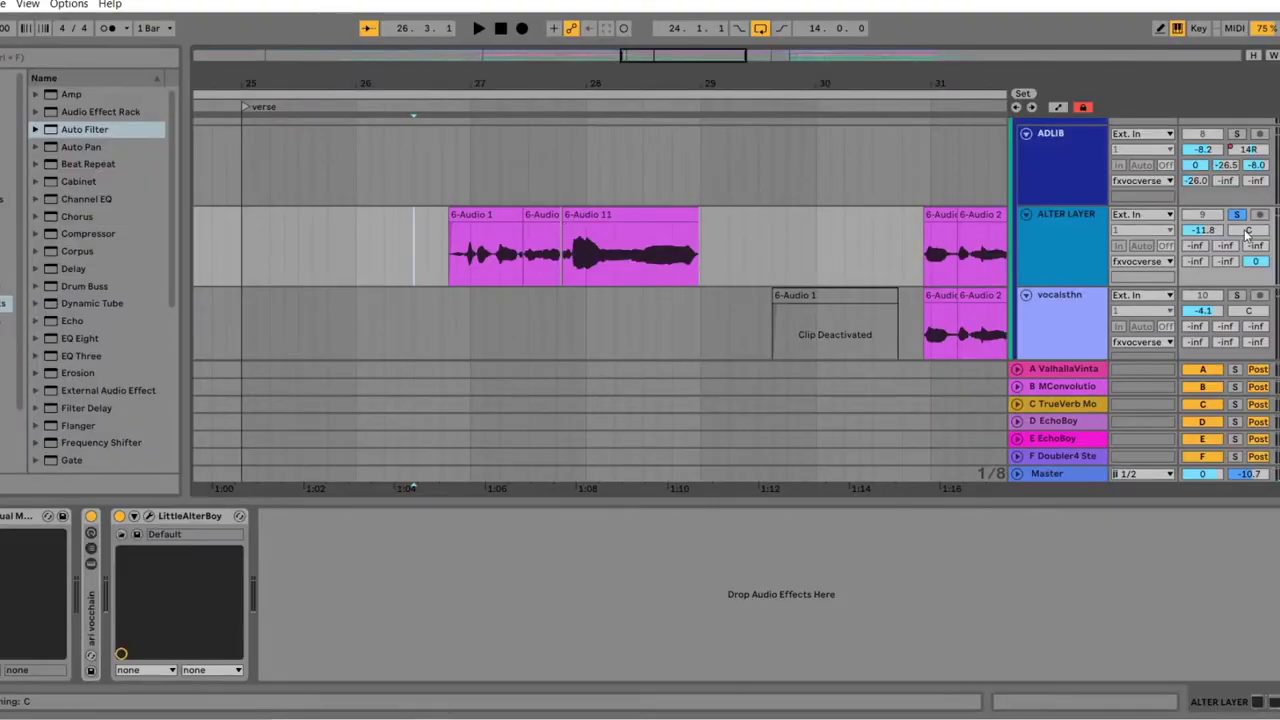
# - Unsolo ALTER LAYER, play the full mix, stop at LV 29.2.3 and hide the device panel
pyautogui.click(1237, 216)
pyautogui.press('space')
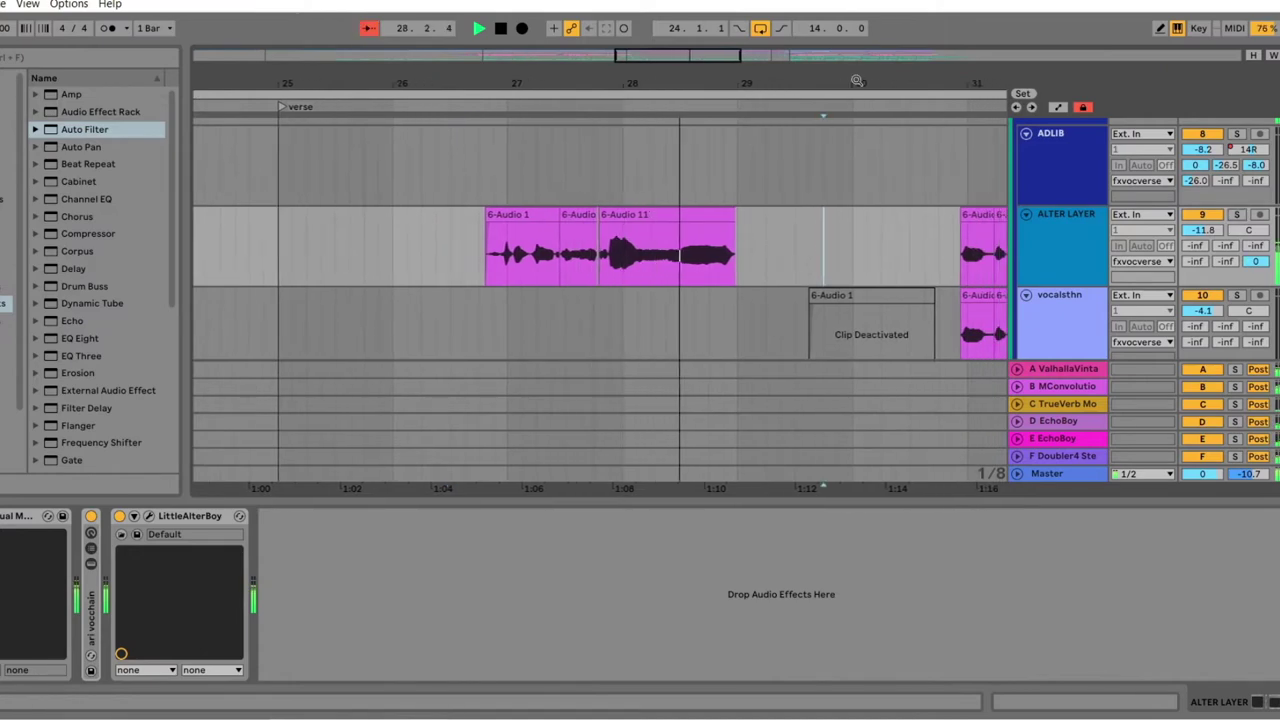
pyautogui.scroll(2, 600, 220)
pyautogui.click(575, 200)
pyautogui.press('space')
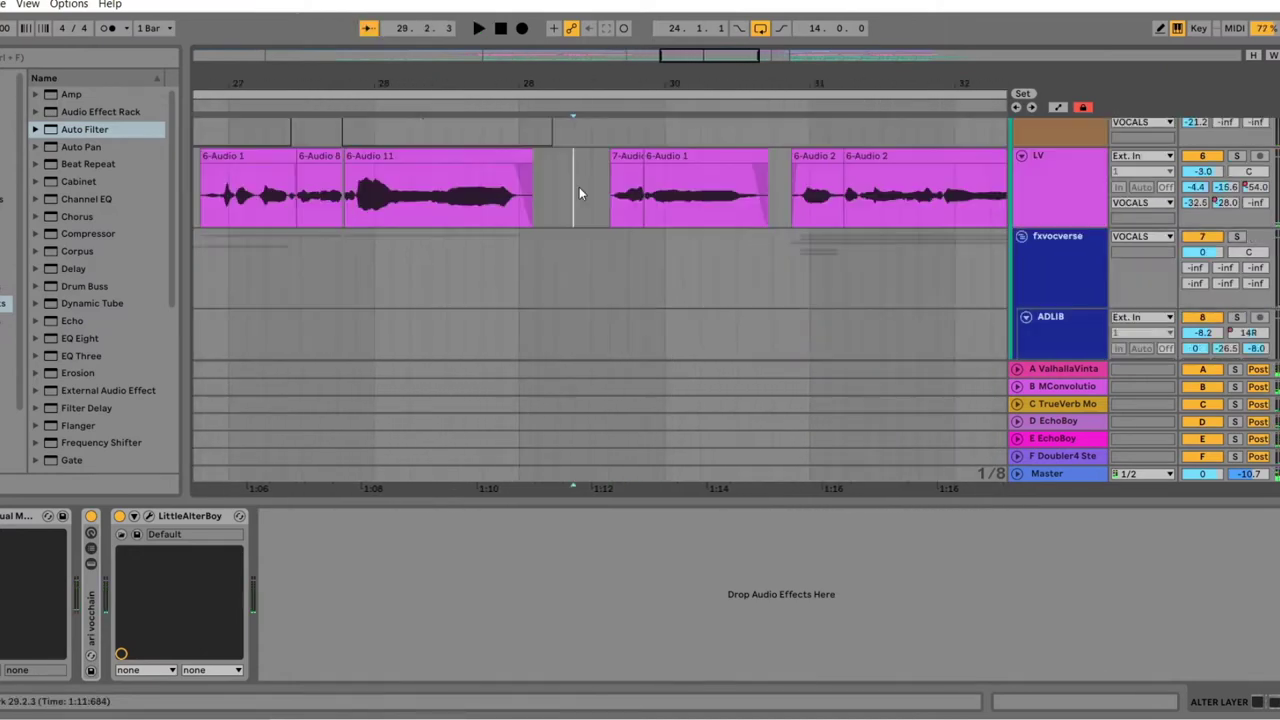
pyautogui.hotkey('ctrl', 'alt', 'l')
pyautogui.scroll(2, 672, 434)
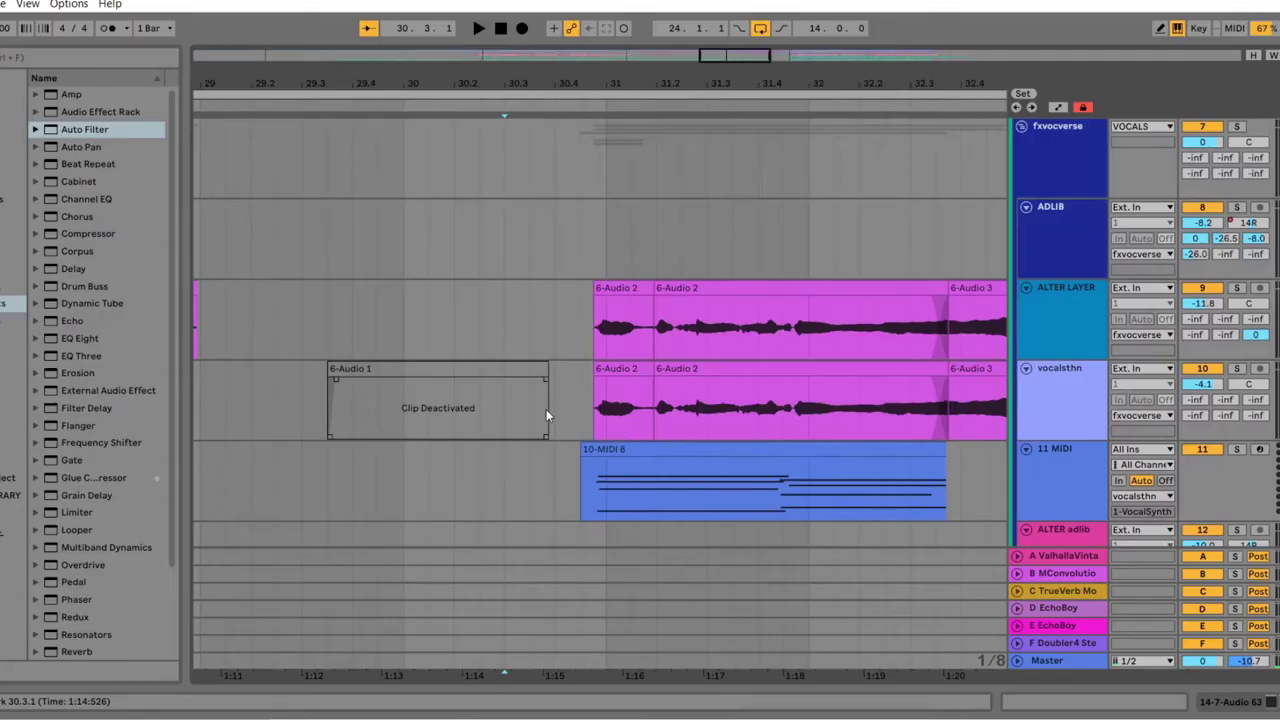
pyautogui.click(547, 408)
# - Zoom out to bars 29–34, select 11 MIDI, then open vocalsthn's VocalSynth 2 plug-in window
pyautogui.scroll(1, 760, 370)
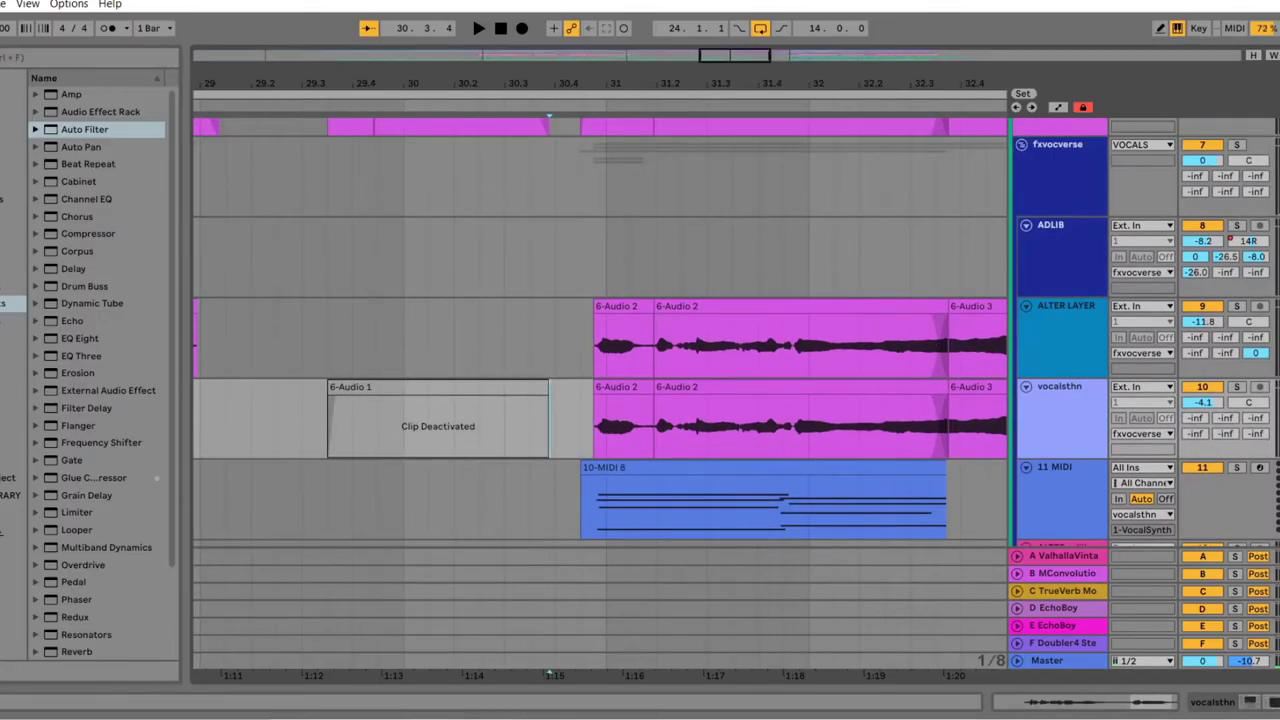
pyautogui.press('-')
pyautogui.scroll(2, 607, 335)
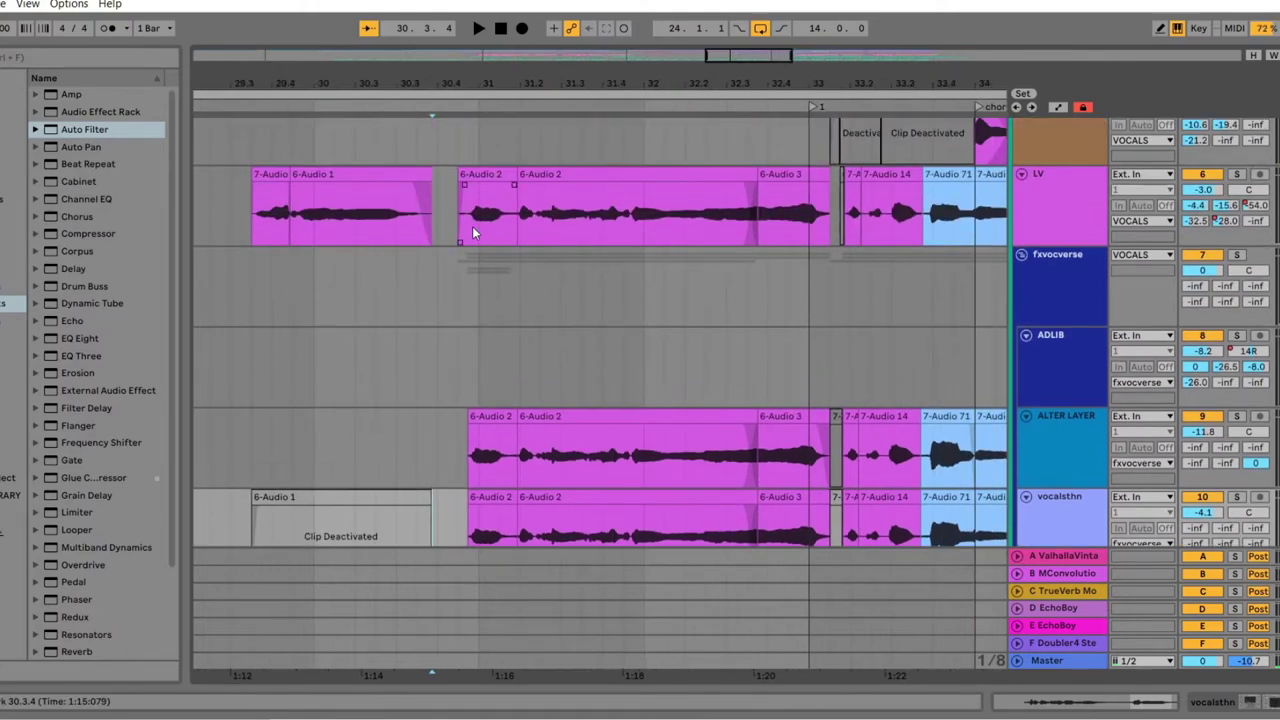
pyautogui.scroll(-3, 659, 362)
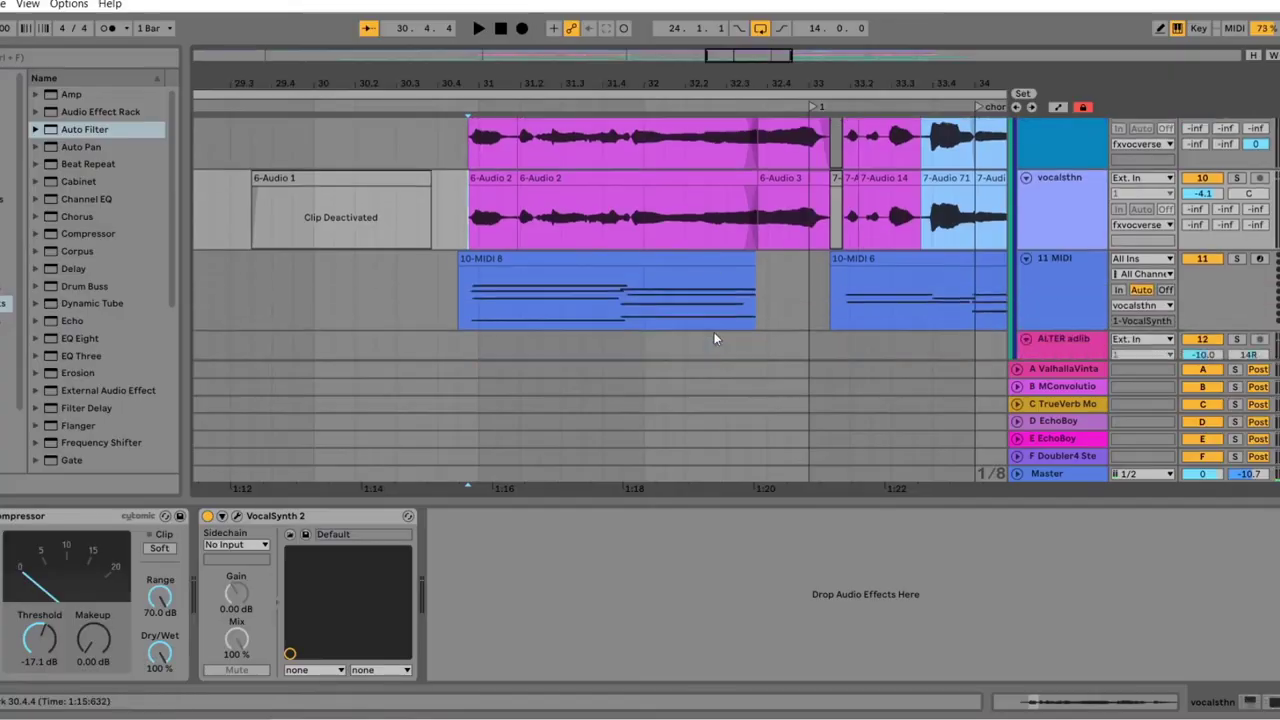
pyautogui.click(1074, 288)
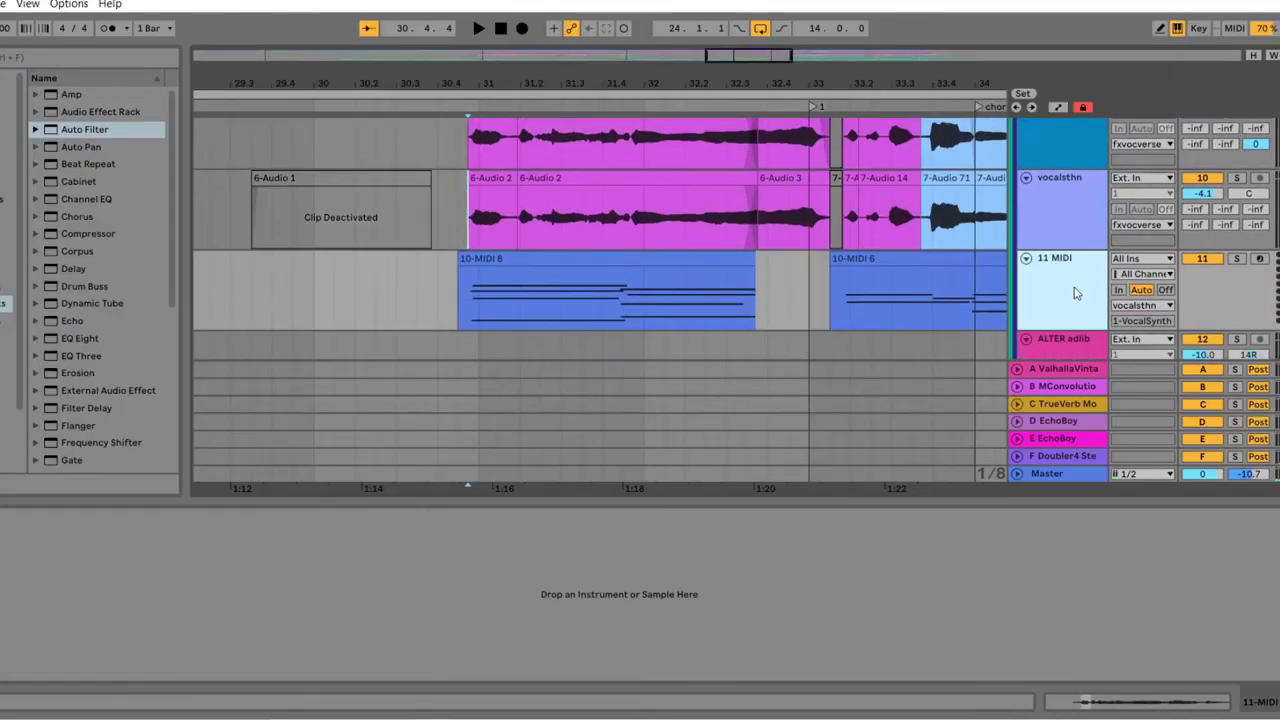
pyautogui.click(1106, 224)
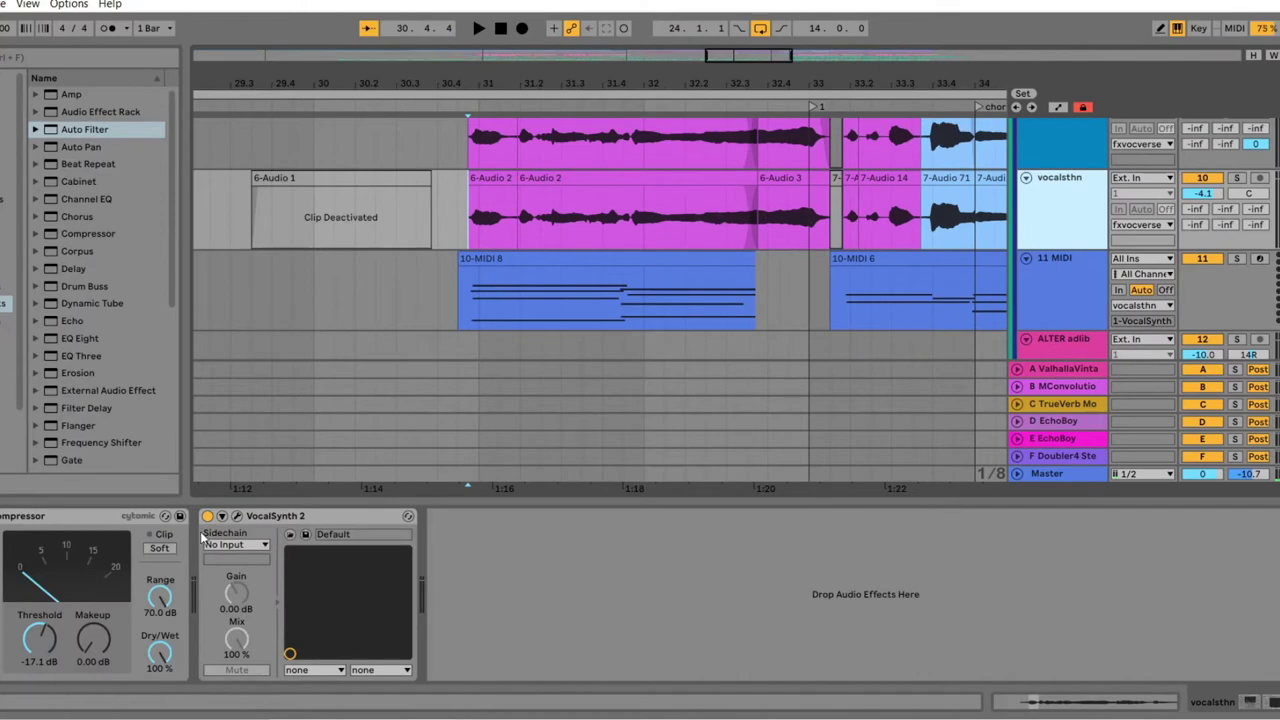
pyautogui.click(237, 516)
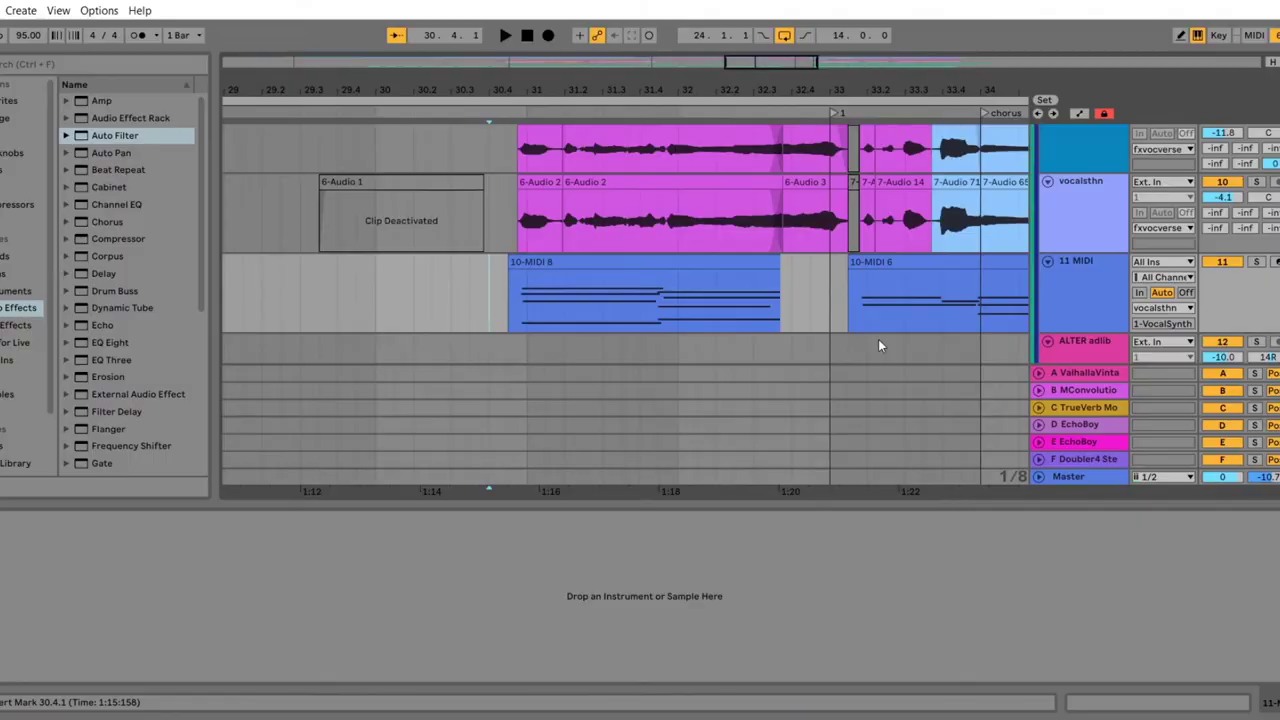
pyautogui.scroll(6, 606, 302)
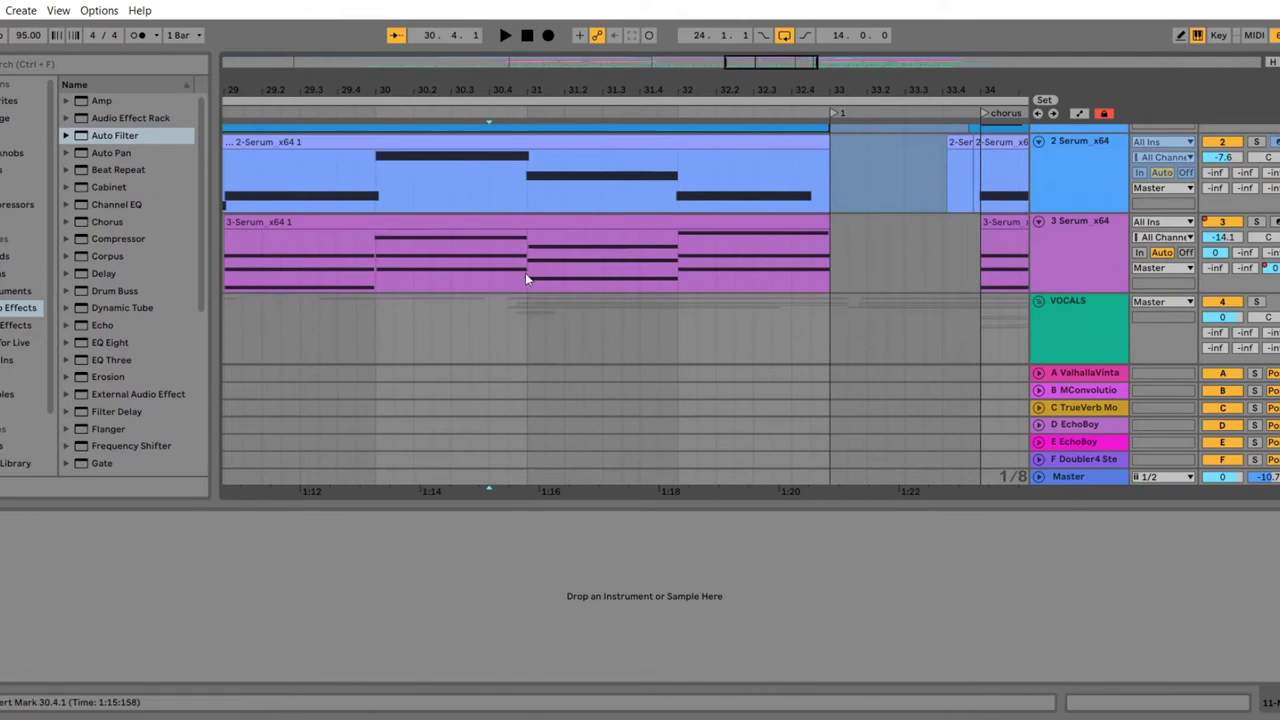
# - Select the 10-MIDI 6 vocoder note clip in the arrangement
pyautogui.moveTo(525, 278); pyautogui.dragTo(787, 237)
pyautogui.scroll(-3, 684, 242)
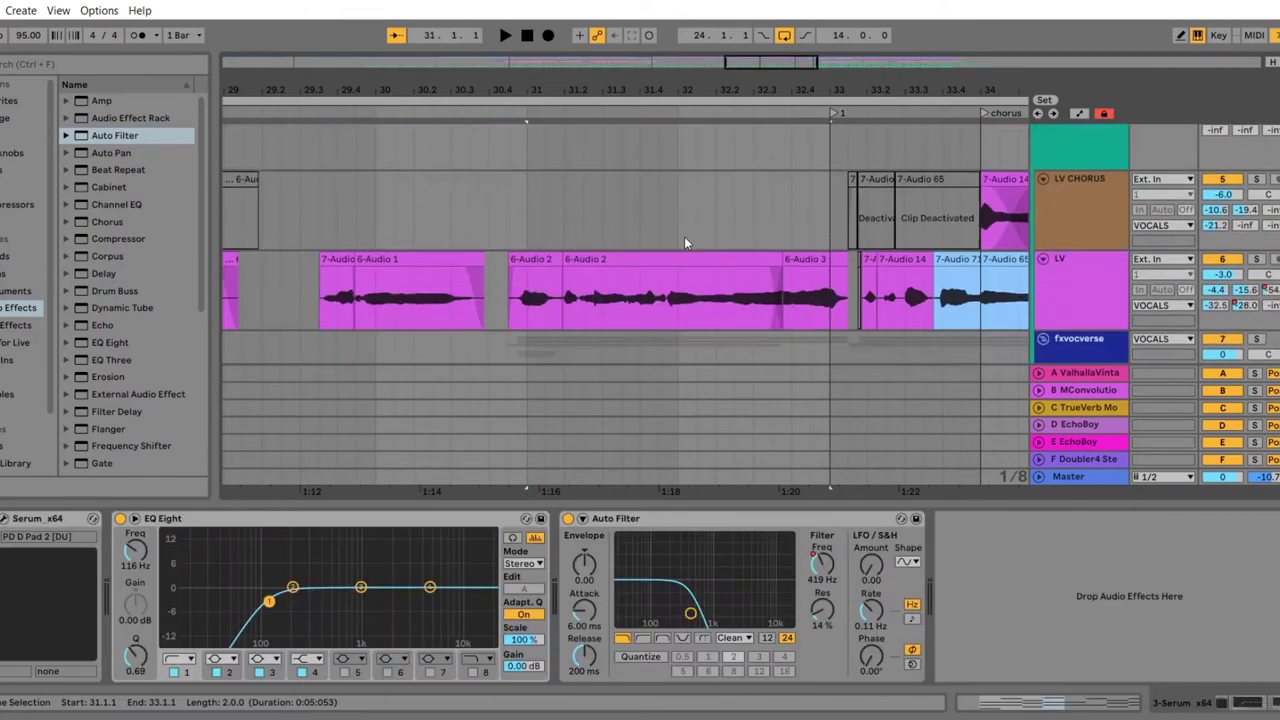
pyautogui.scroll(-5, 684, 242)
pyautogui.scroll(2, 632, 233)
pyautogui.click(891, 278)
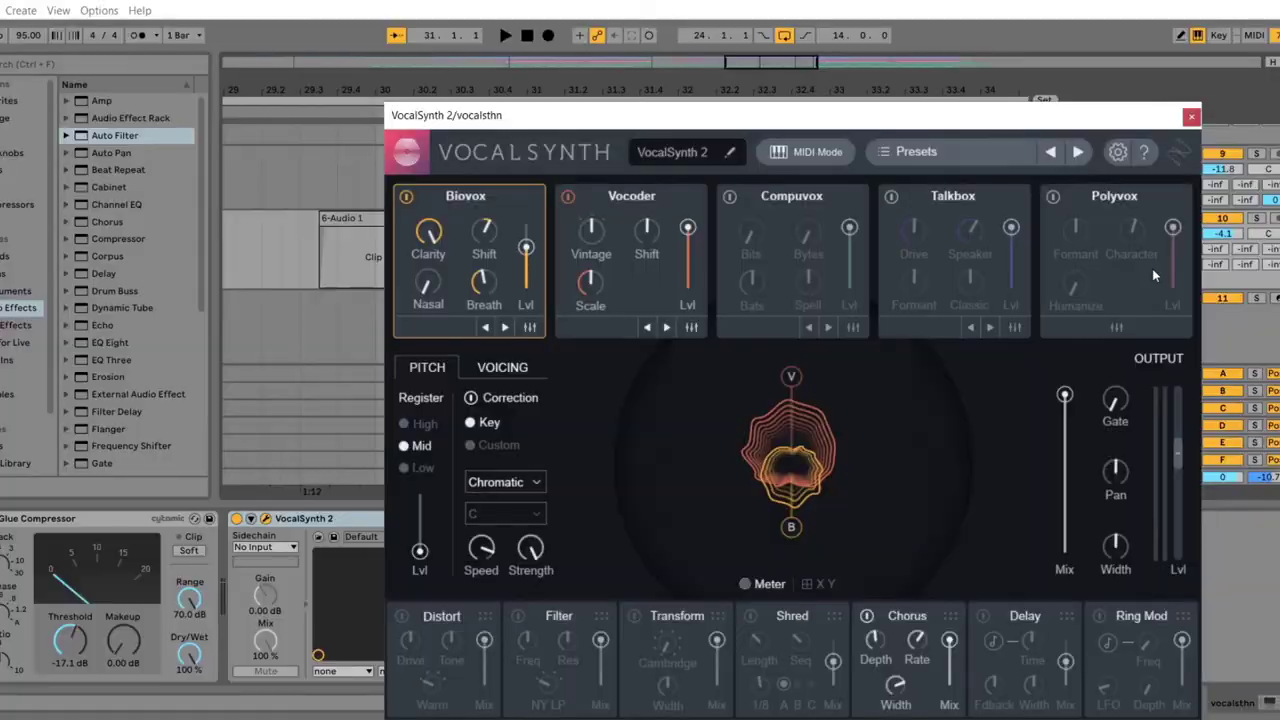
# - Play the vocoder layer and switch on the Chorus module in VocalSynth 2
pyautogui.moveTo(881, 123); pyautogui.dragTo(773, 53)
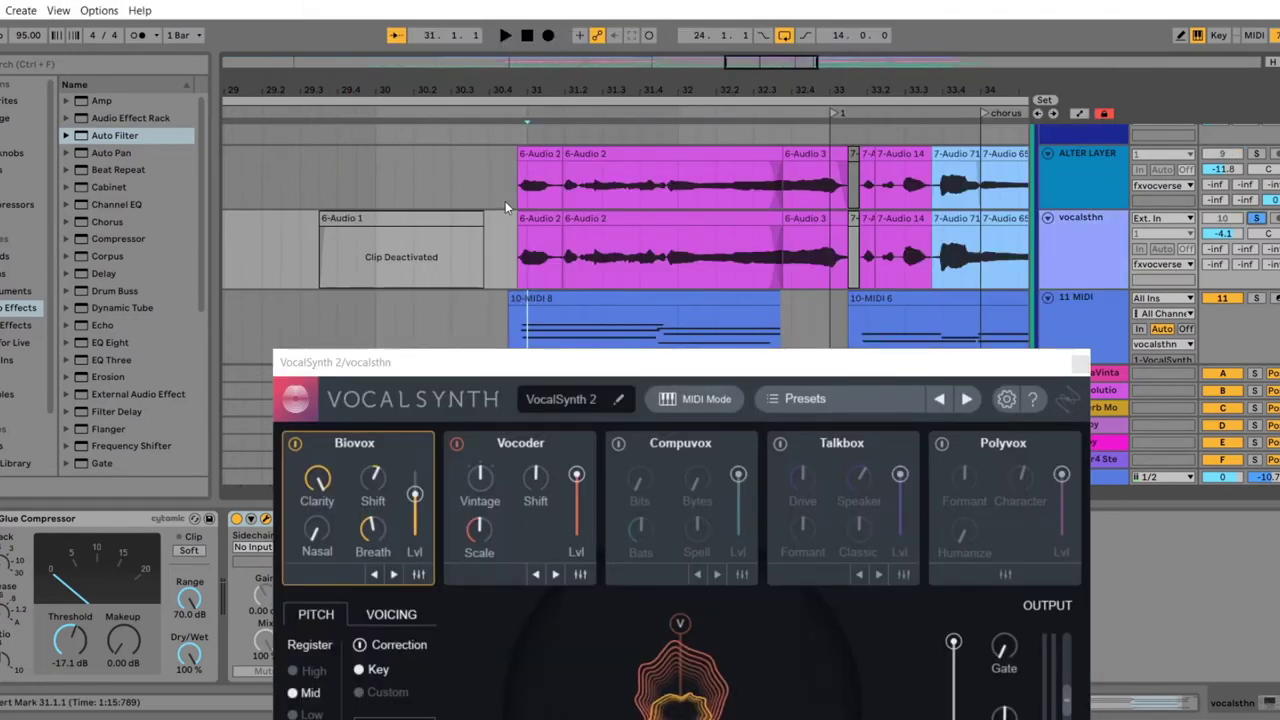
pyautogui.press('space')
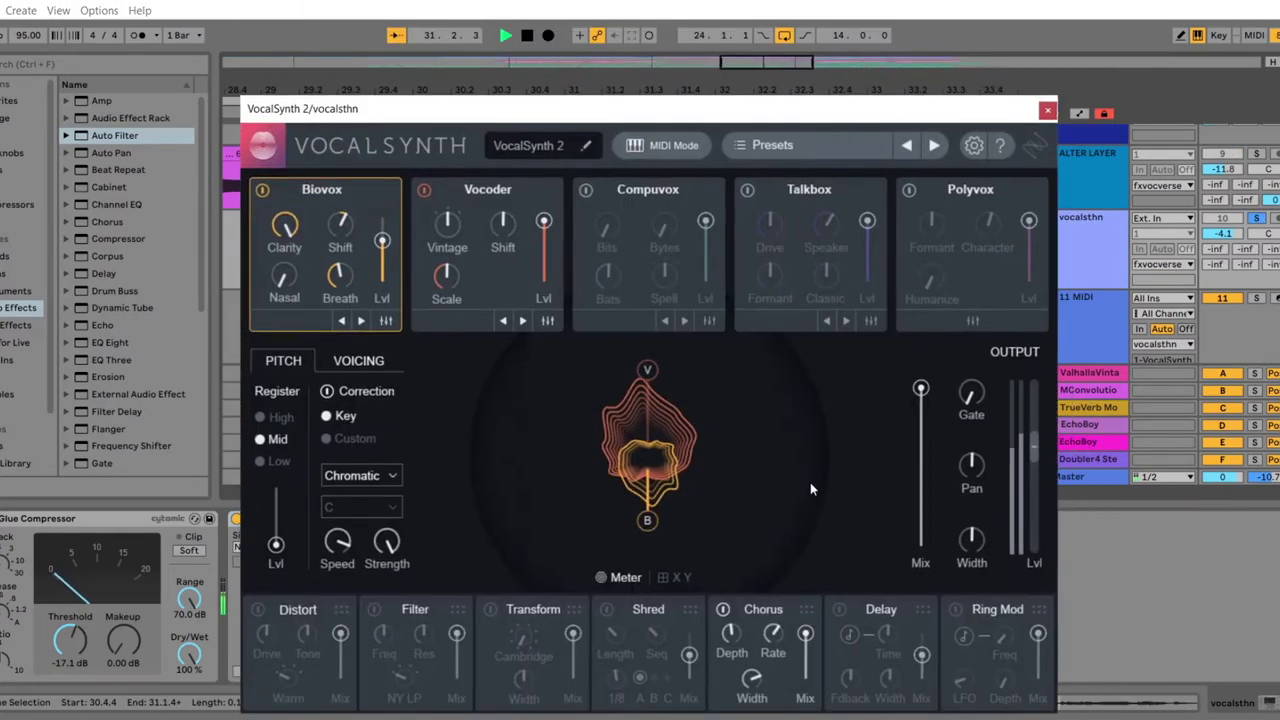
pyautogui.click(722, 610)
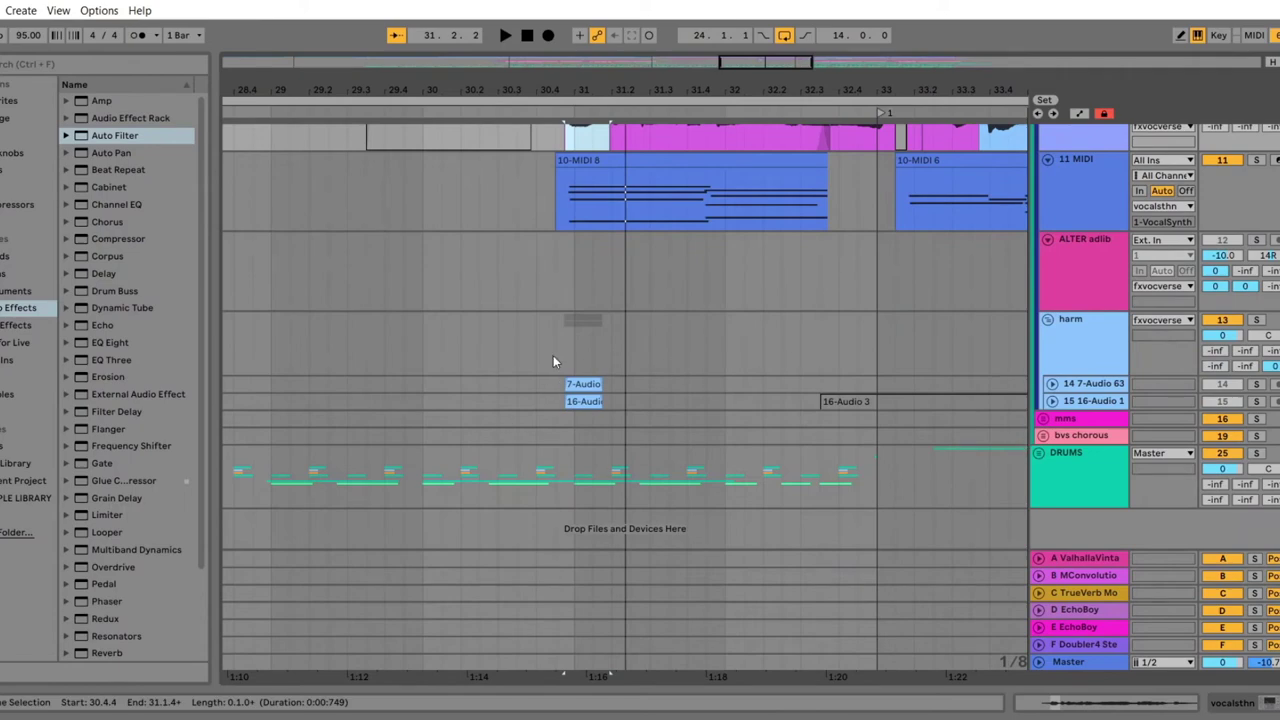
# - Select harmony tracks 14 7-Audio 63 and 15 16-Audio 1 in the harm group and unfold them
pyautogui.click(553, 361)
pyautogui.scroll(2, 1079, 338)
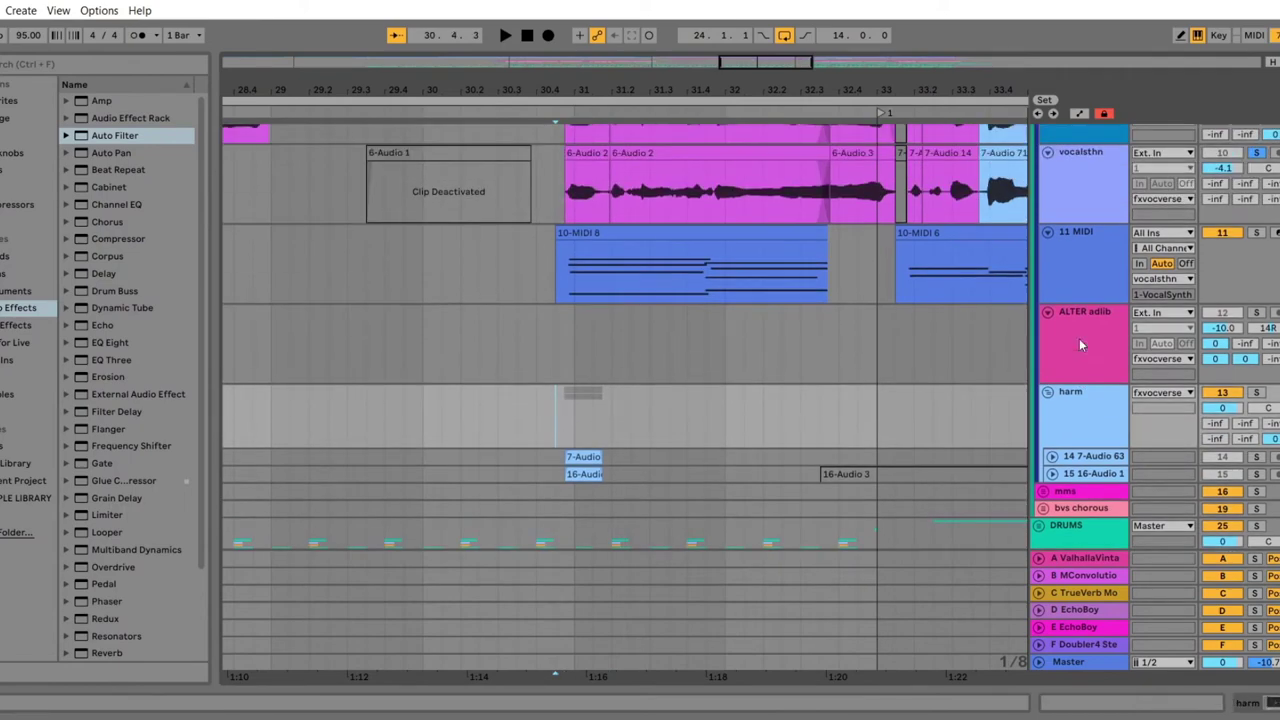
pyautogui.click(1060, 474)
pyautogui.keyDown('shift'); pyautogui.click(1079, 461); pyautogui.keyUp('shift')
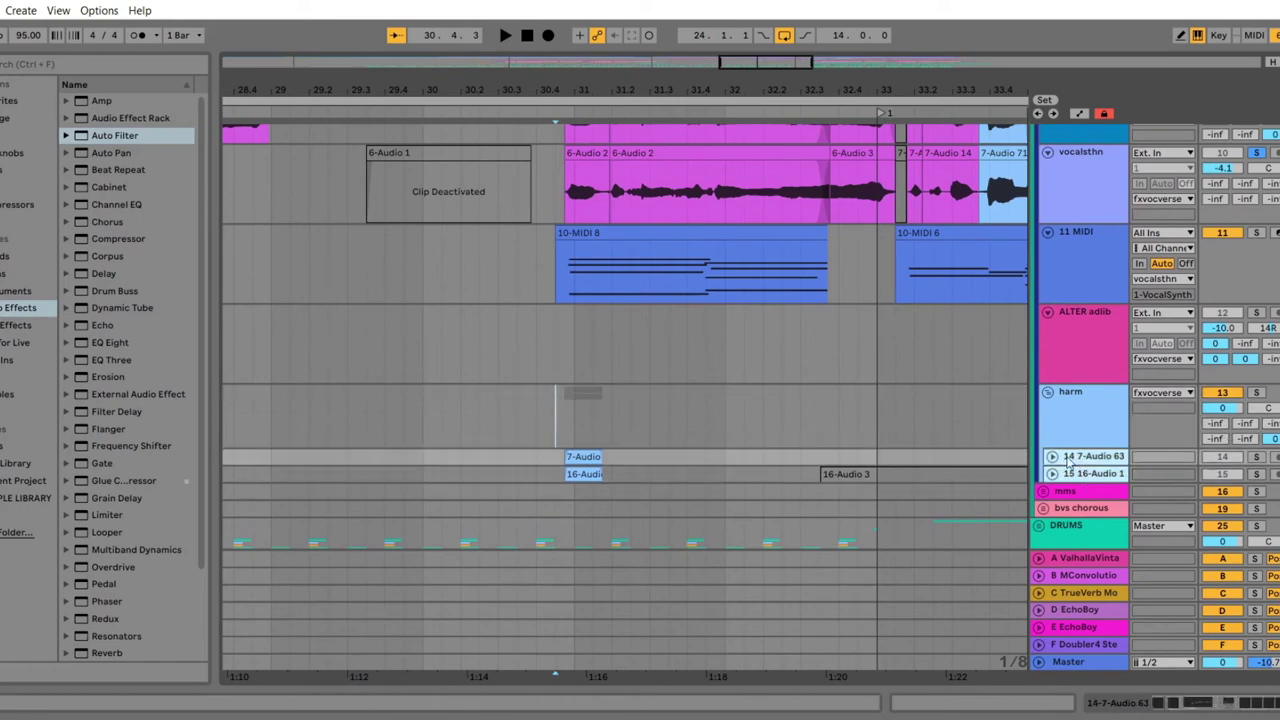
pyautogui.click(1051, 457)
# - Zoom in on the harmony clips around bar 31 and audition them from just before
pyautogui.scroll(-1, 589, 385)
pyautogui.click(537, 375)
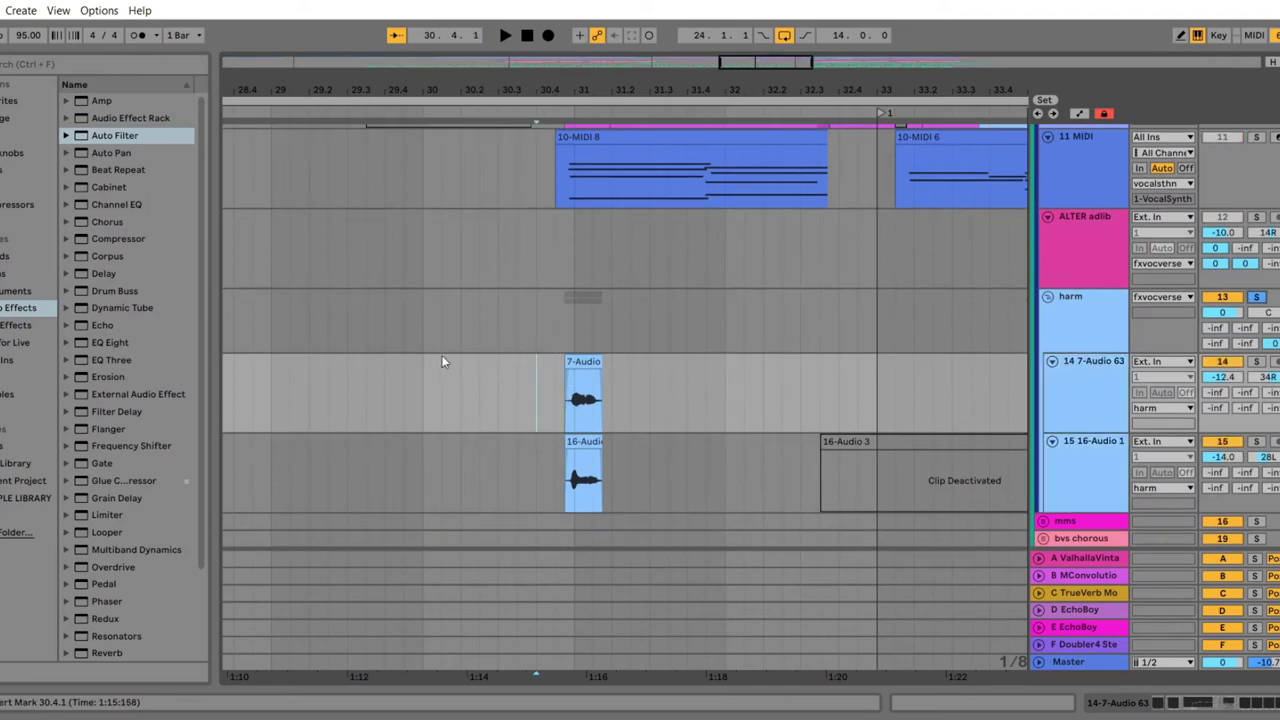
pyautogui.moveTo(582, 88); pyautogui.dragTo(572, 364)
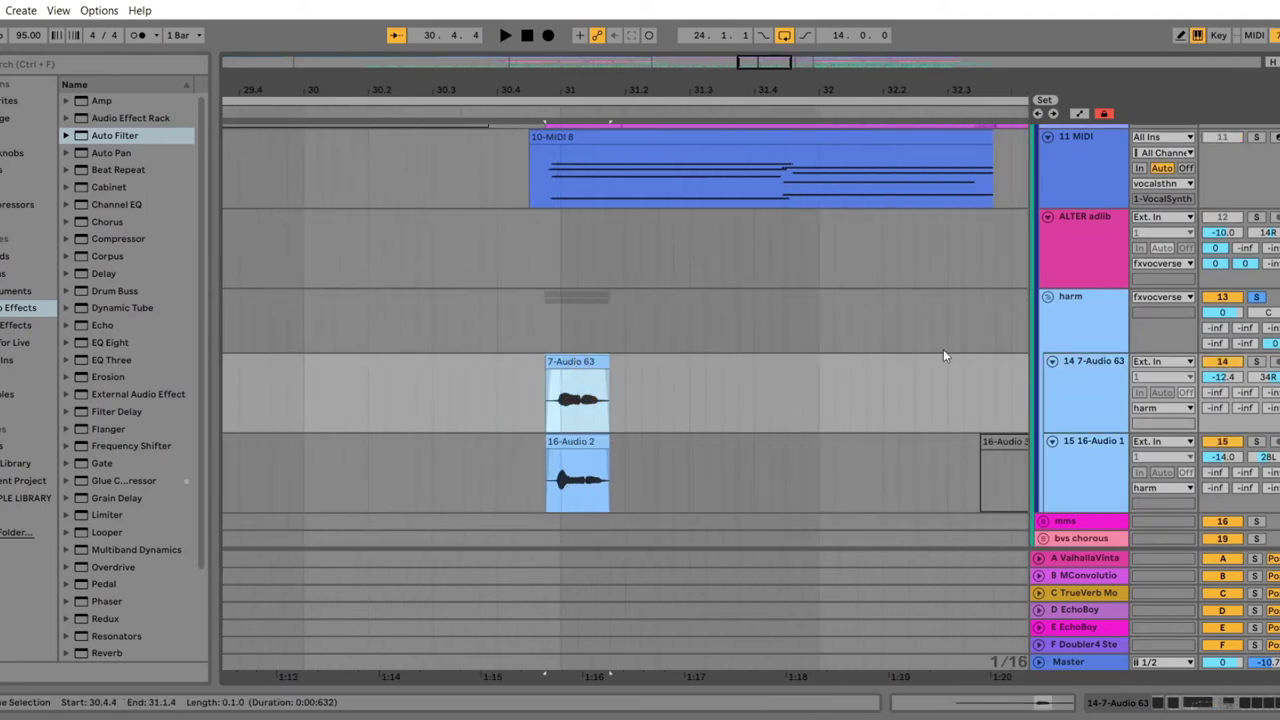
pyautogui.press('space')
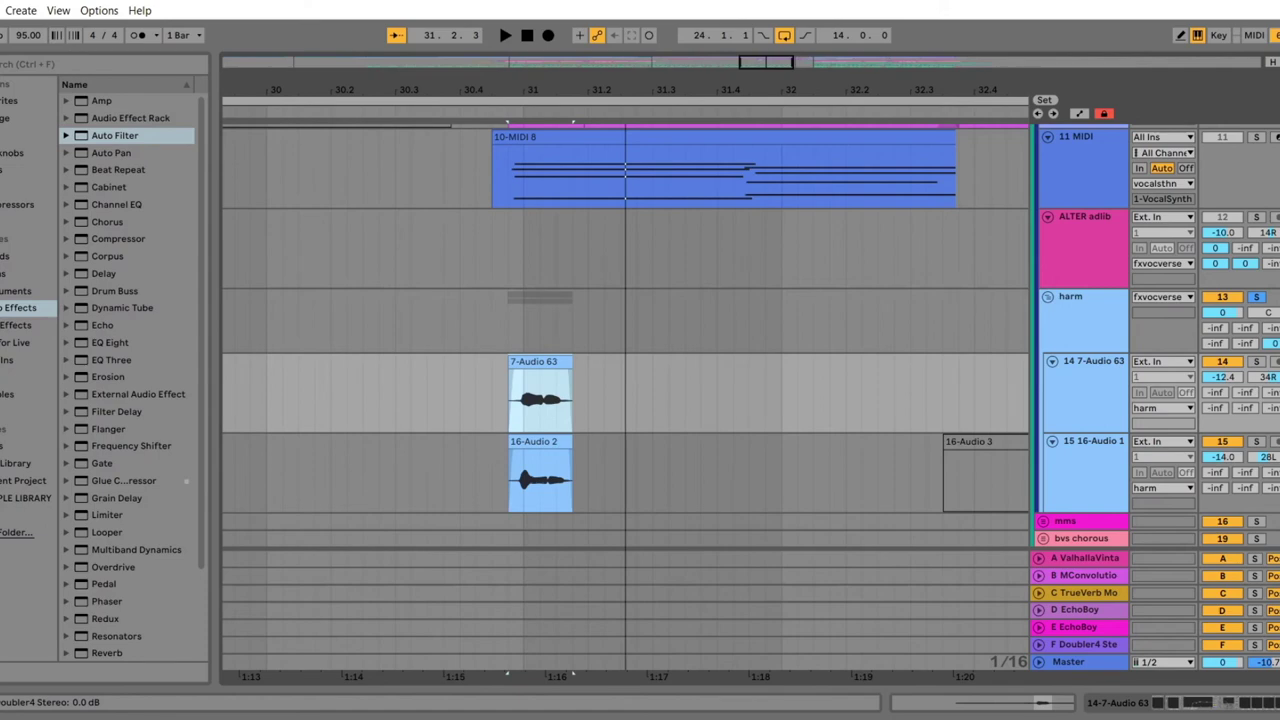
# - Show the effect chain of the 14 7-Audio 63 track
pyautogui.click(1080, 391)
pyautogui.click(1200, 705)
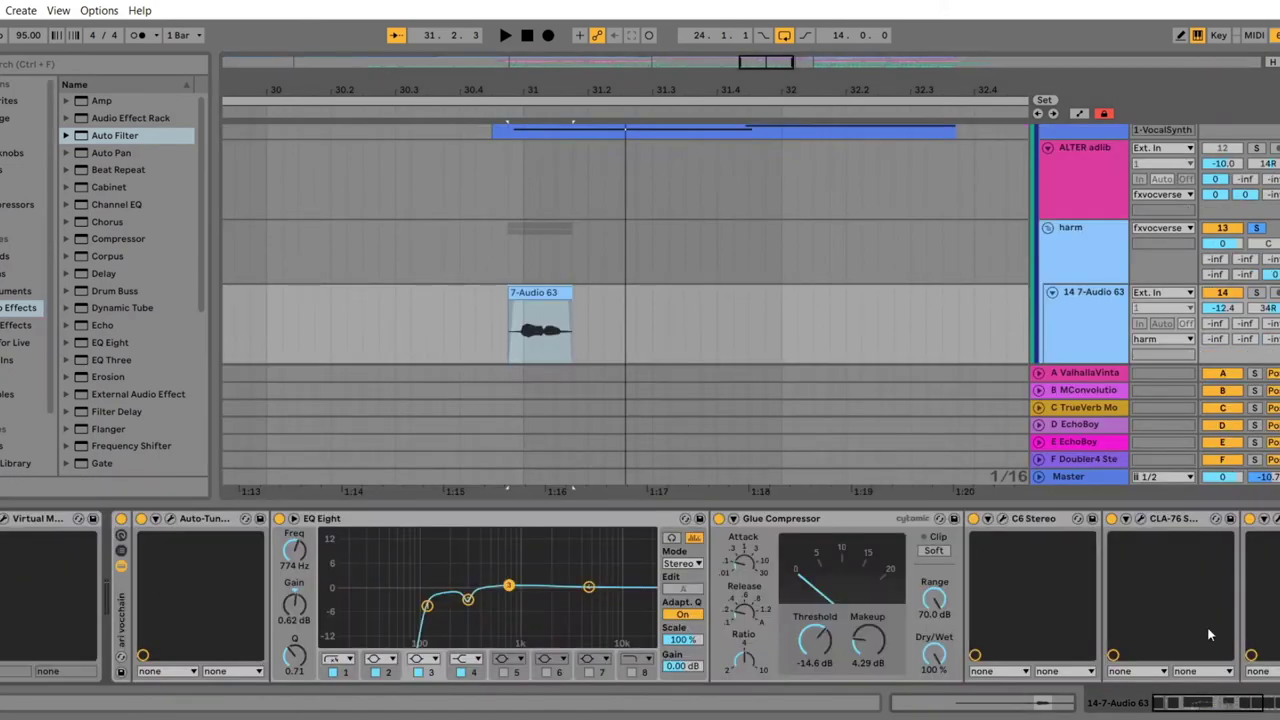
pyautogui.hscroll(5, 1208, 634)
pyautogui.hscroll(-5, 392, 580)
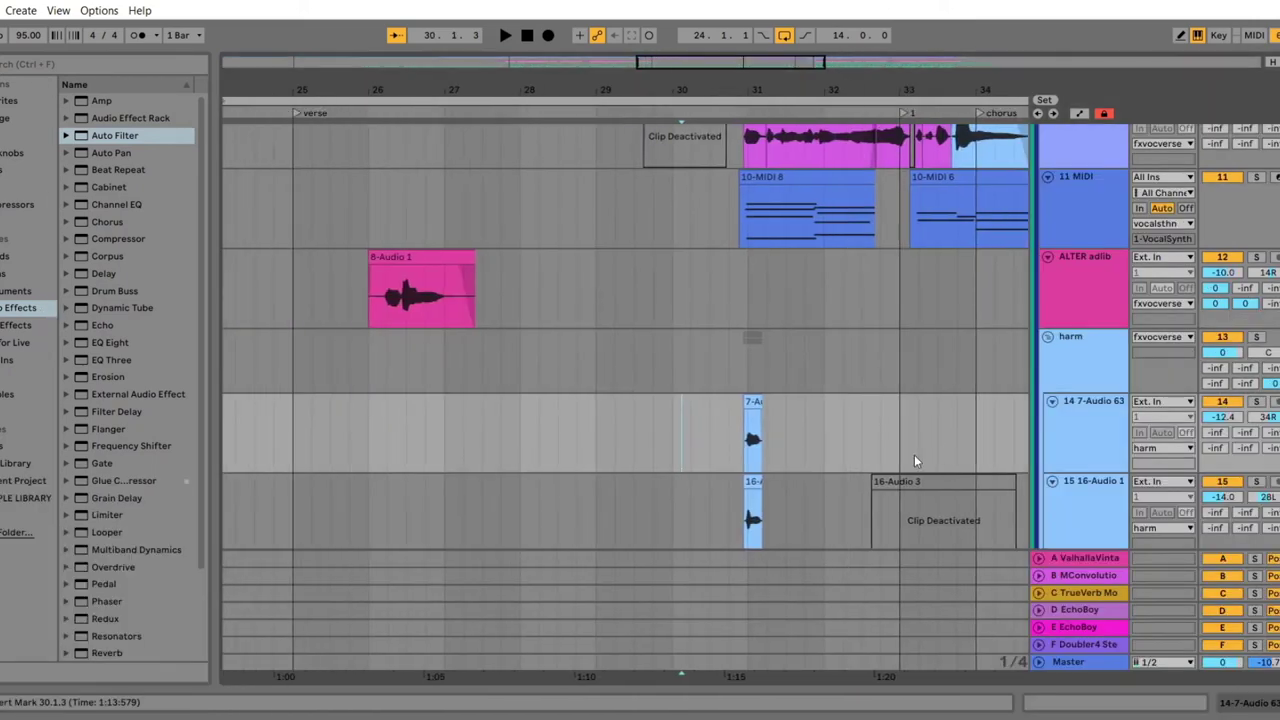
pyautogui.scroll(3, 571, 260)
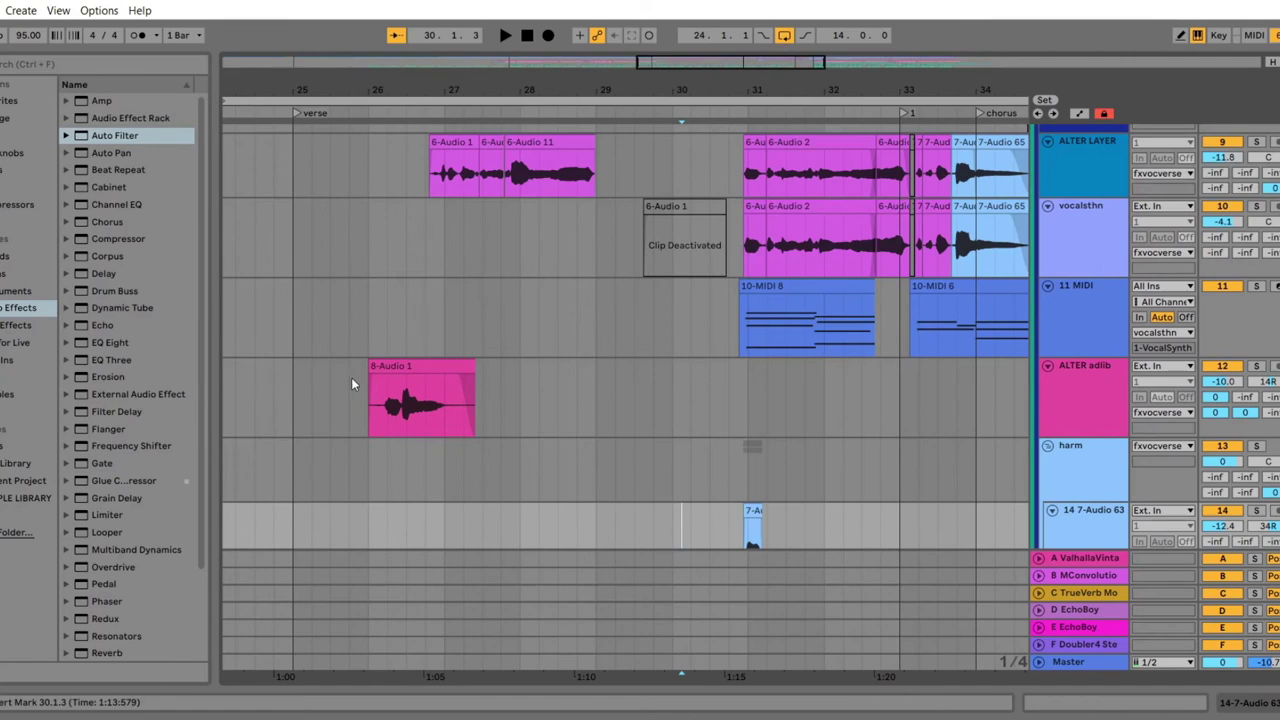
pyautogui.scroll(3, 351, 383)
pyautogui.scroll(3, 395, 385)
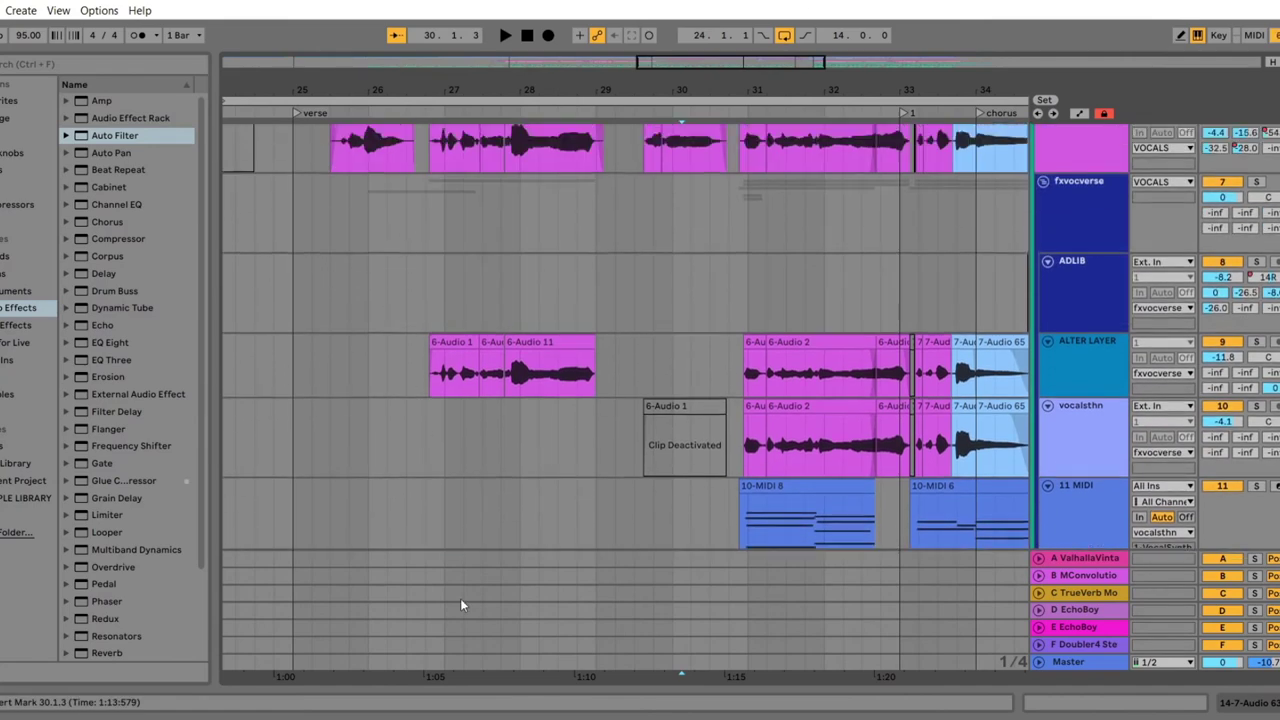
pyautogui.scroll(-3, 432, 474)
pyautogui.scroll(5, 643, 466)
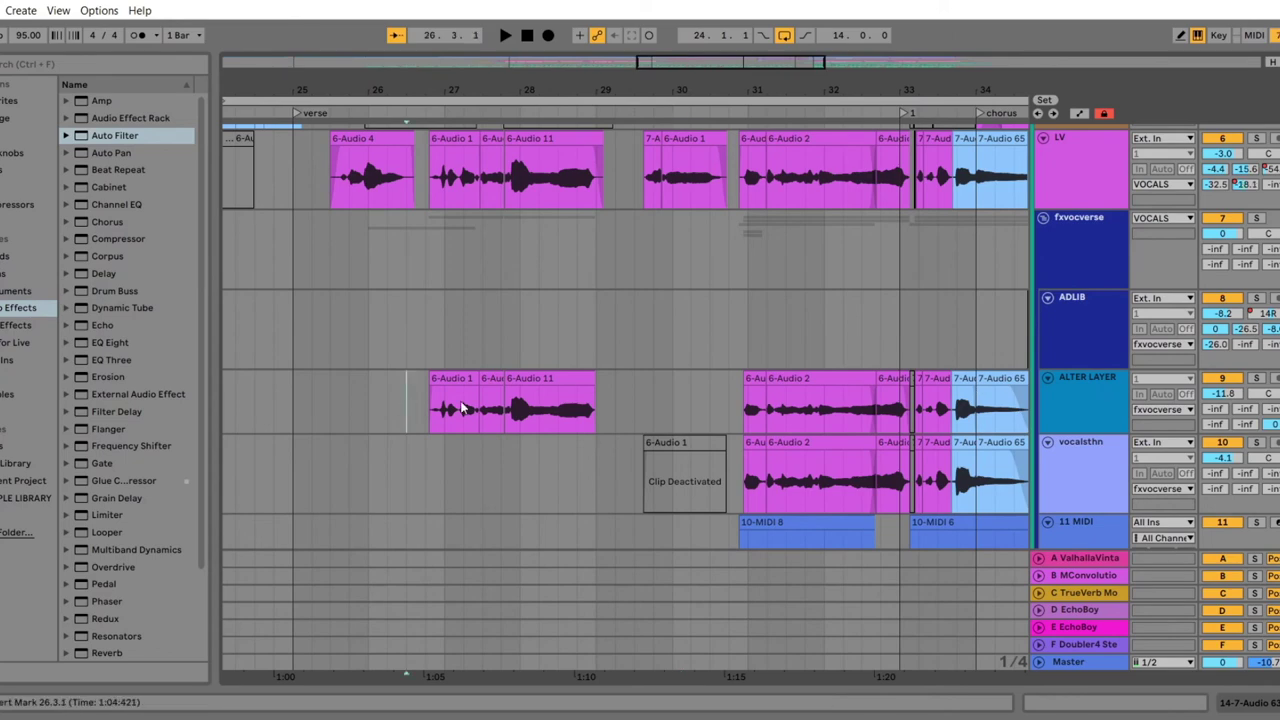
pyautogui.moveTo(462, 408); pyautogui.dragTo(908, 458)
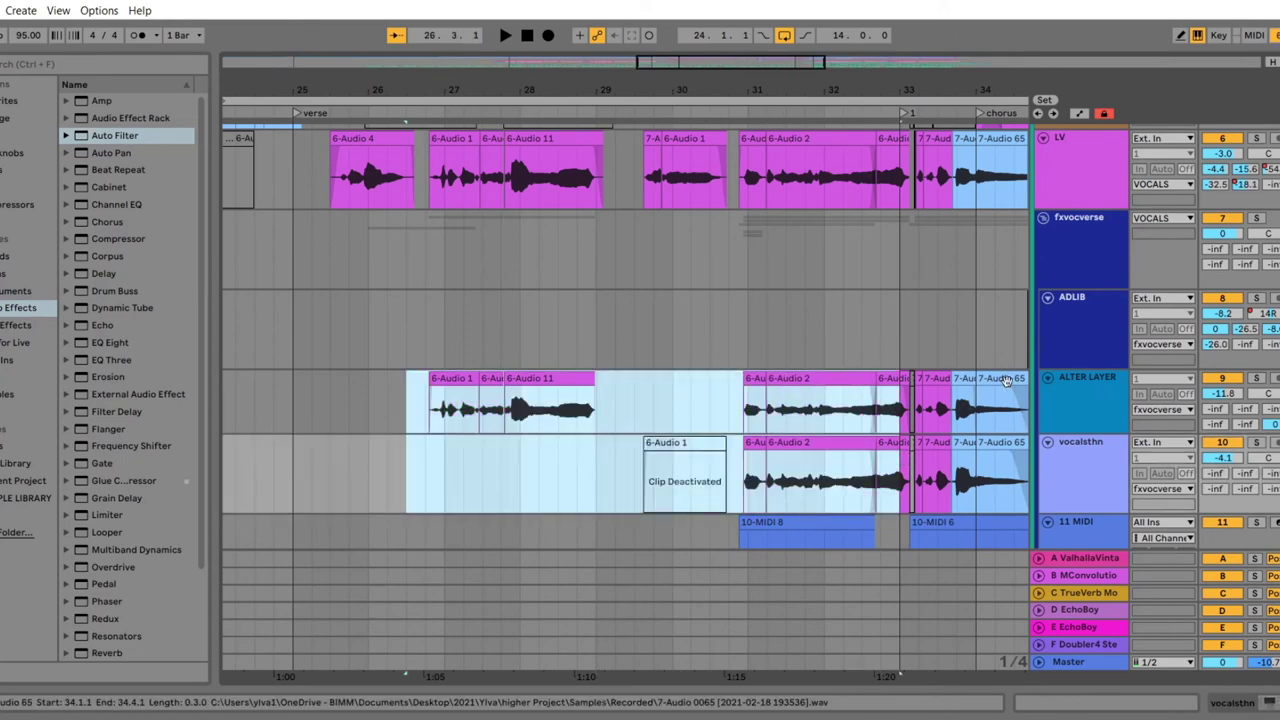
pyautogui.scroll(-12, 944, 366)
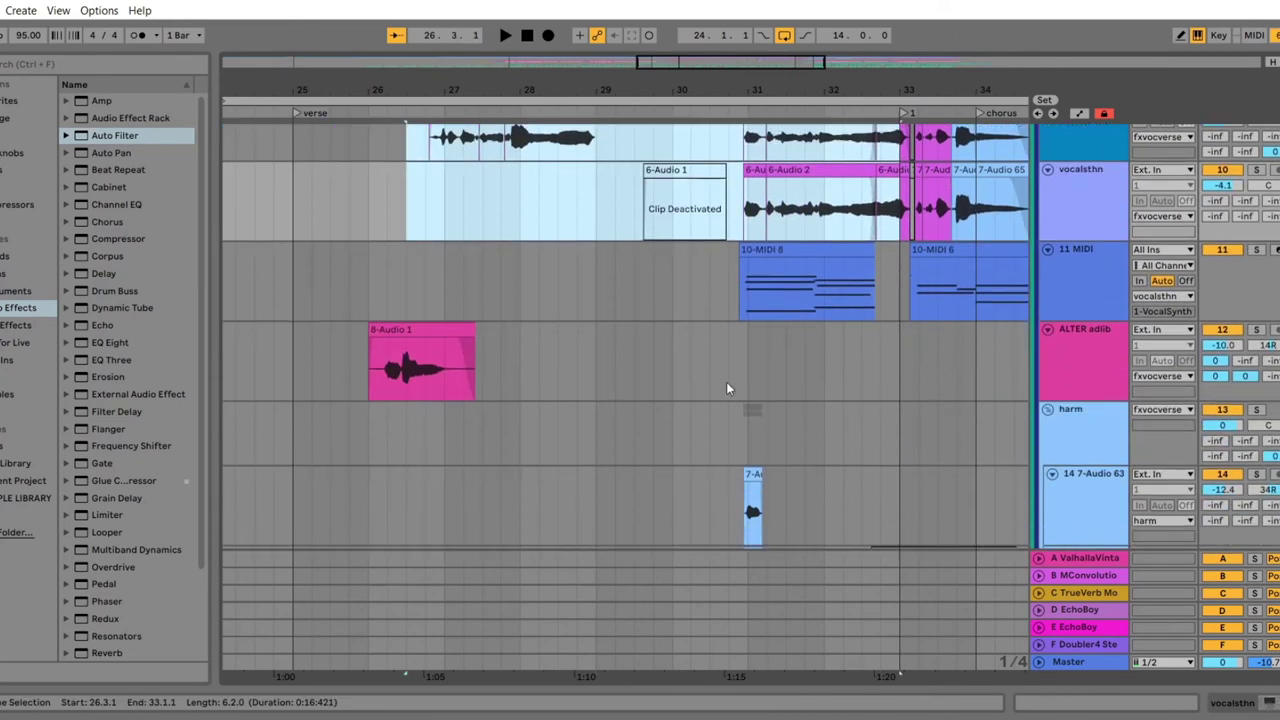
pyautogui.moveTo(712, 440); pyautogui.dragTo(811, 343)
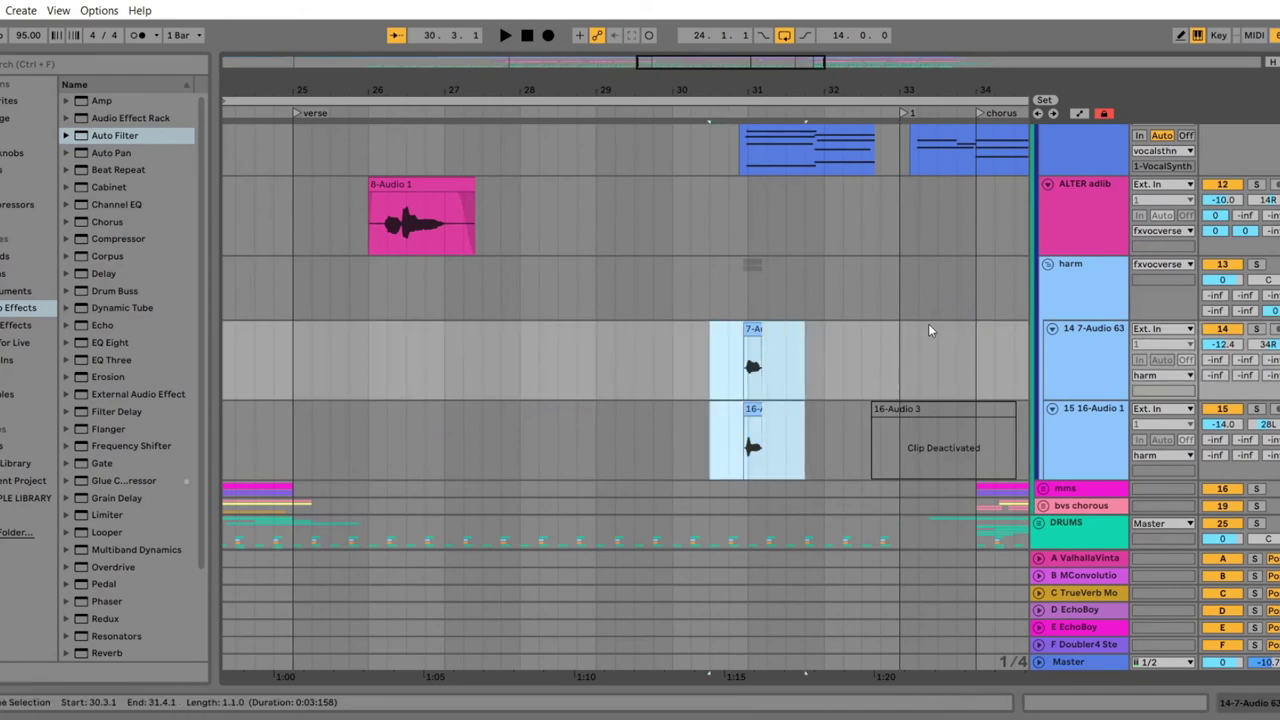
pyautogui.scroll(4, 928, 330)
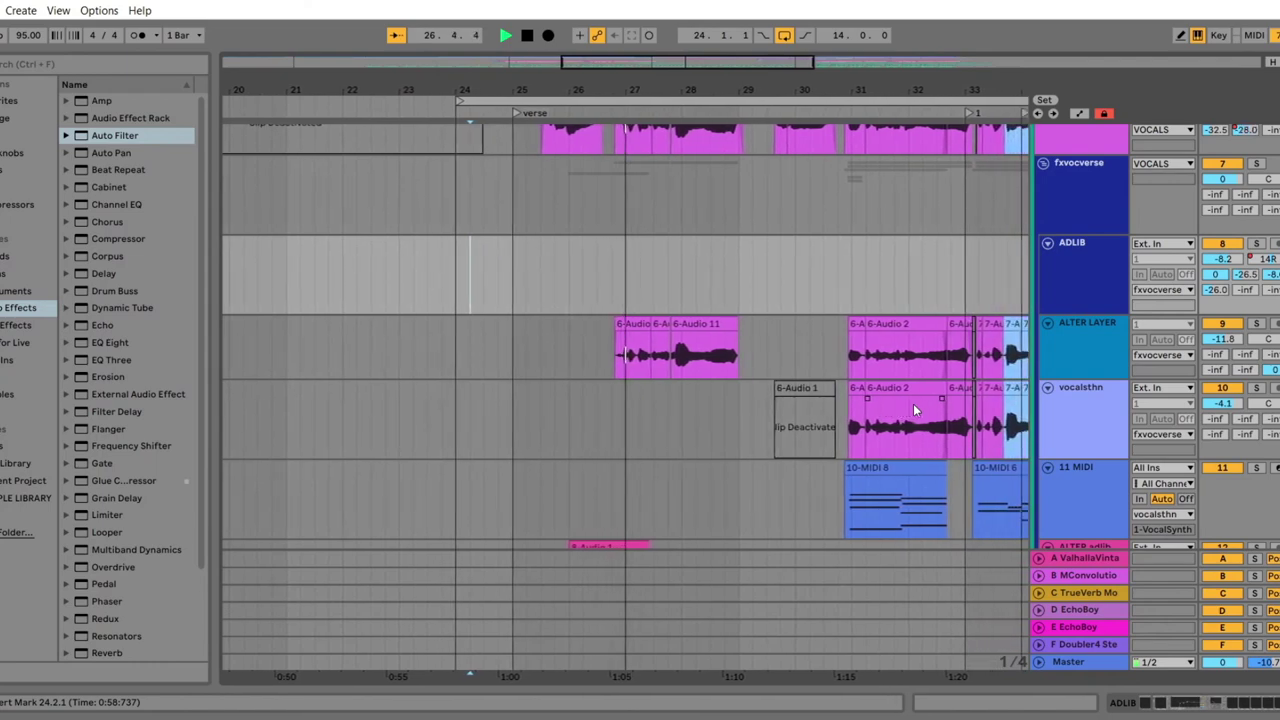
# - Play from around bar 29 on vocalsthn, scrolling through all vocal layers while listening
pyautogui.click(707, 443)
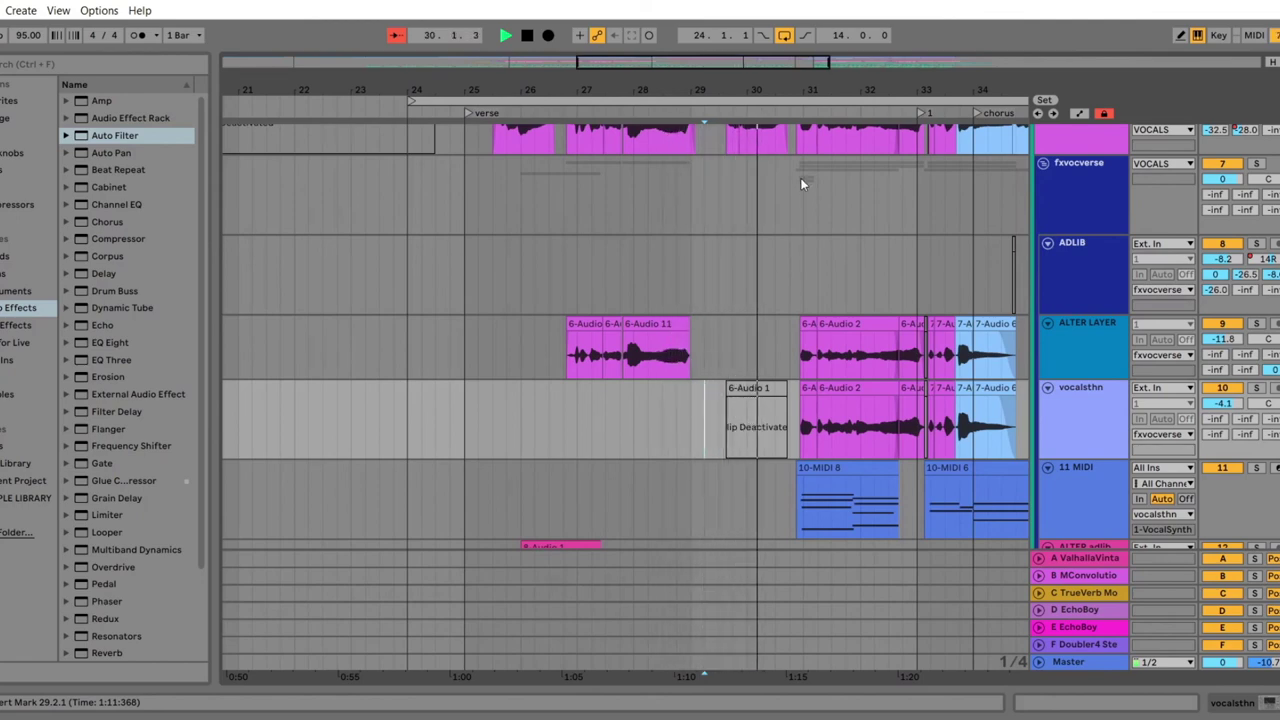
pyautogui.scroll(2, 986, 320)
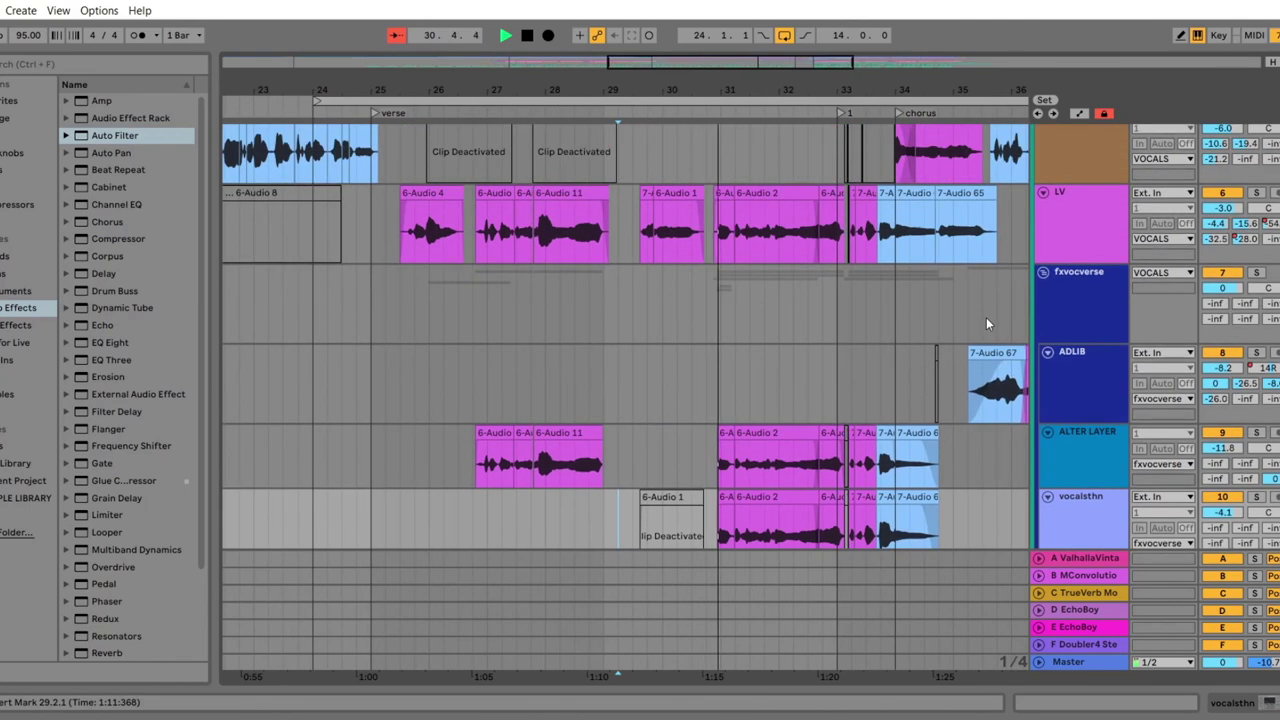
pyautogui.scroll(-5, 986, 323)
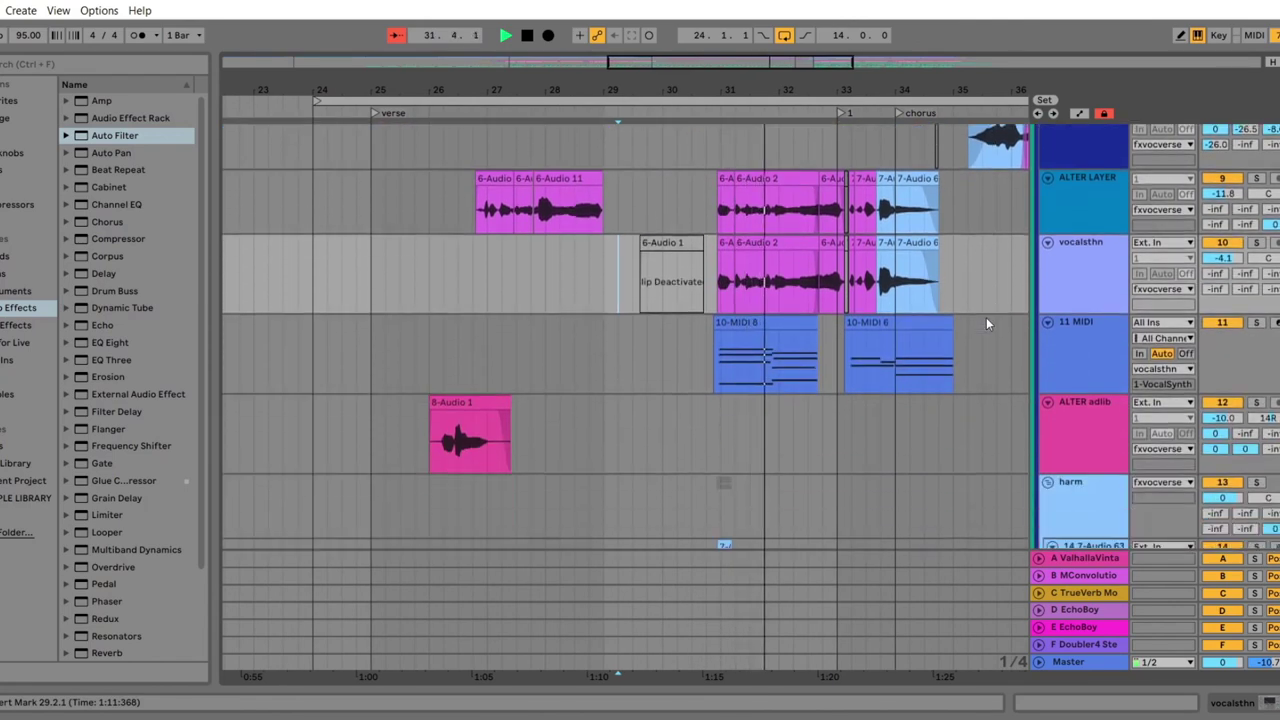
pyautogui.scroll(-1, 986, 323)
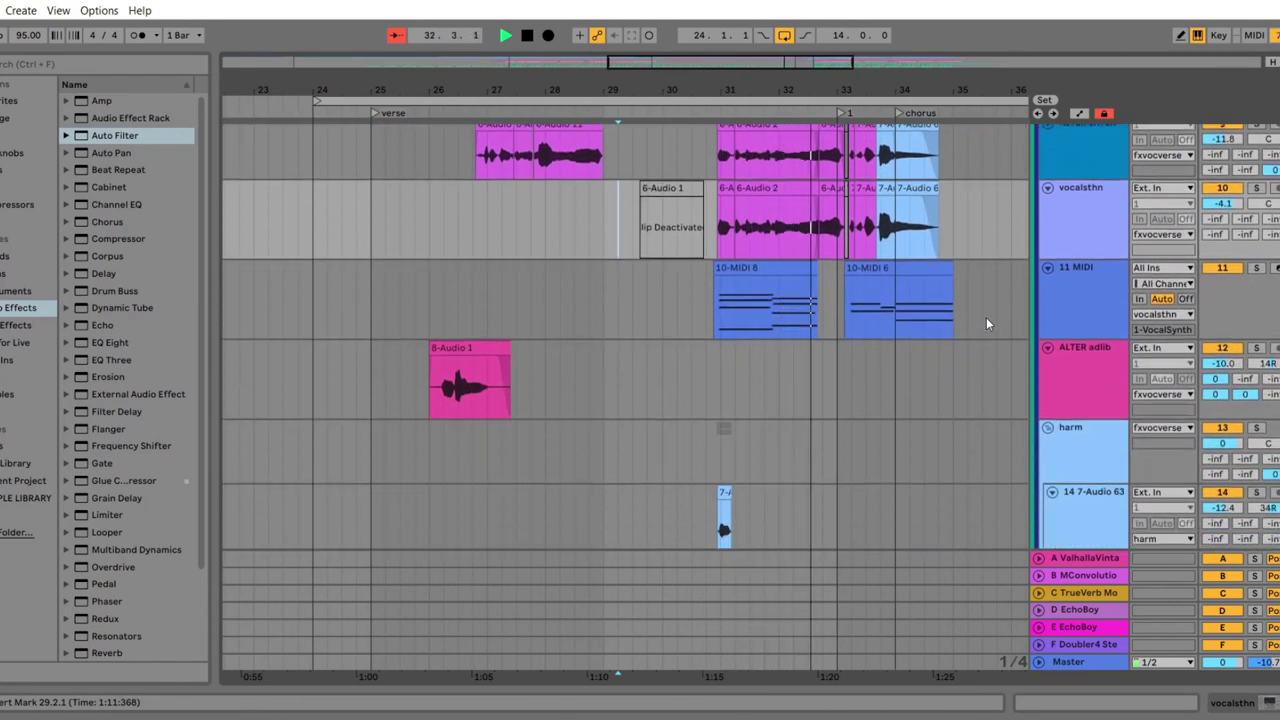
pyautogui.scroll(3, 979, 348)
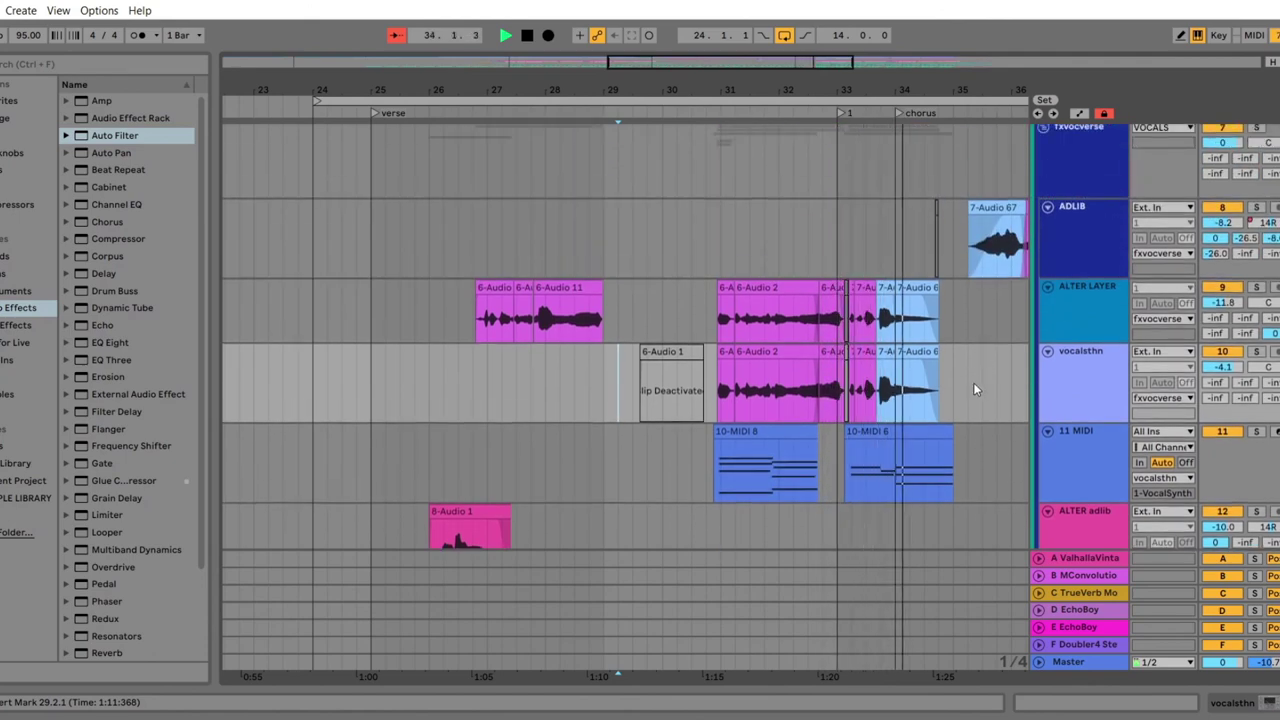
pyautogui.scroll(4, 811, 333)
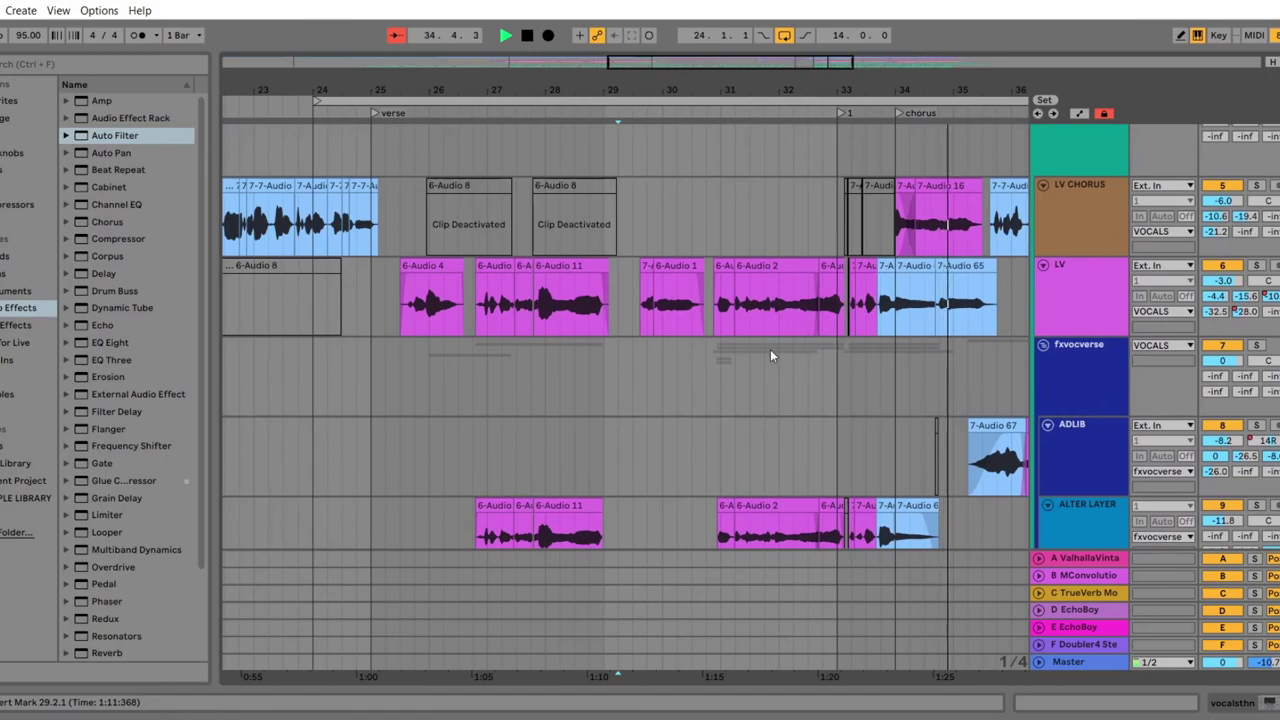